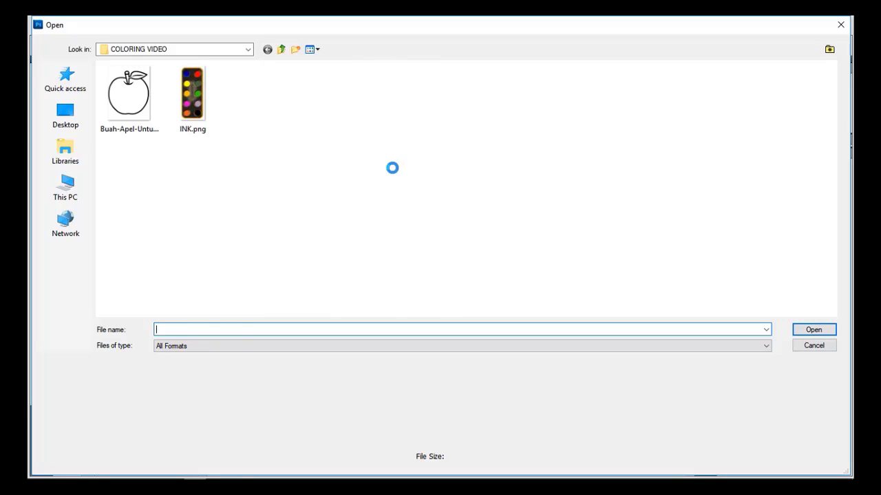
Open Buah-Apel-Untuk-Diwarnai.jpg, unlock its background layer and clear the white area surrounding the apple outline
{"action": "left_click", "coordinate": [128, 100]}
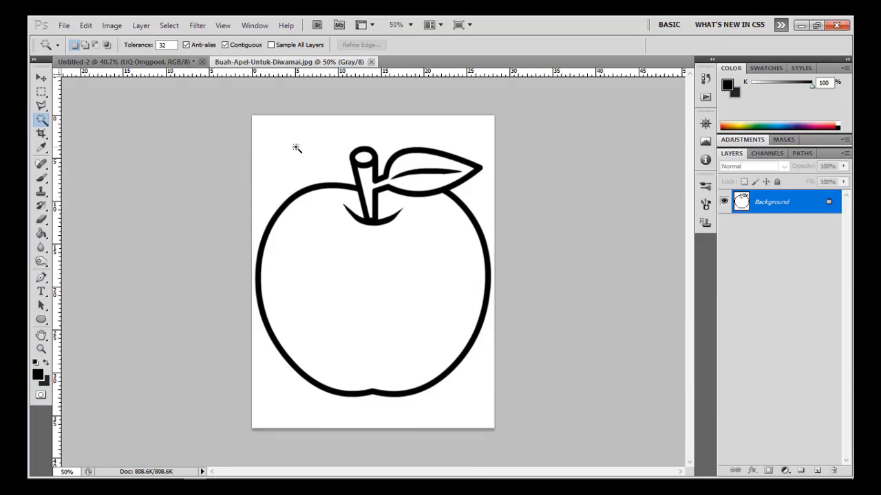
{"action": "left_click", "coordinate": [295, 148]}
{"action": "double_click", "coordinate": [828, 203]}
{"action": "left_click", "coordinate": [519, 160]}
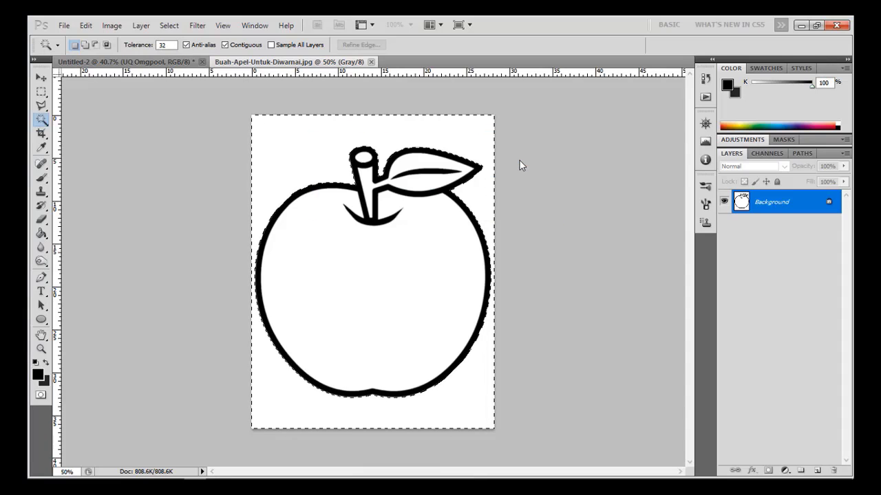
{"action": "left_click", "coordinate": [85, 25]}
{"action": "left_click", "coordinate": [105, 97]}
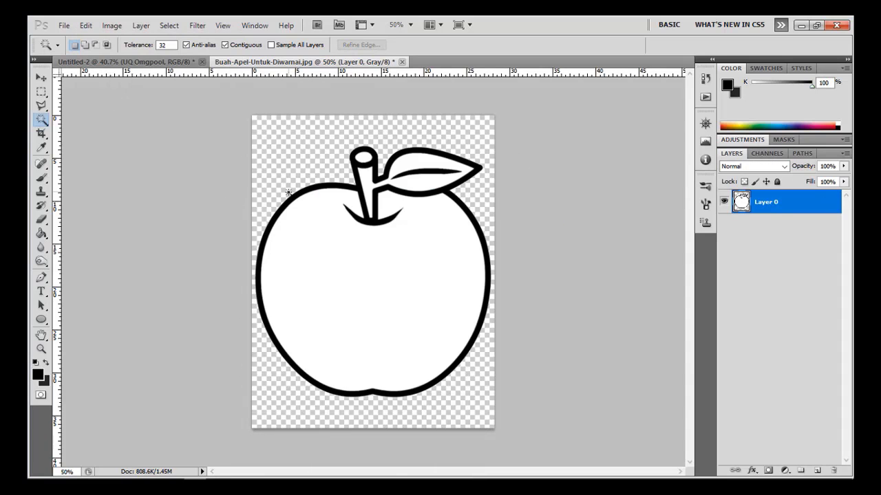
Set the image resolution to 300 pixels/inch
{"action": "left_click", "coordinate": [63, 24]}
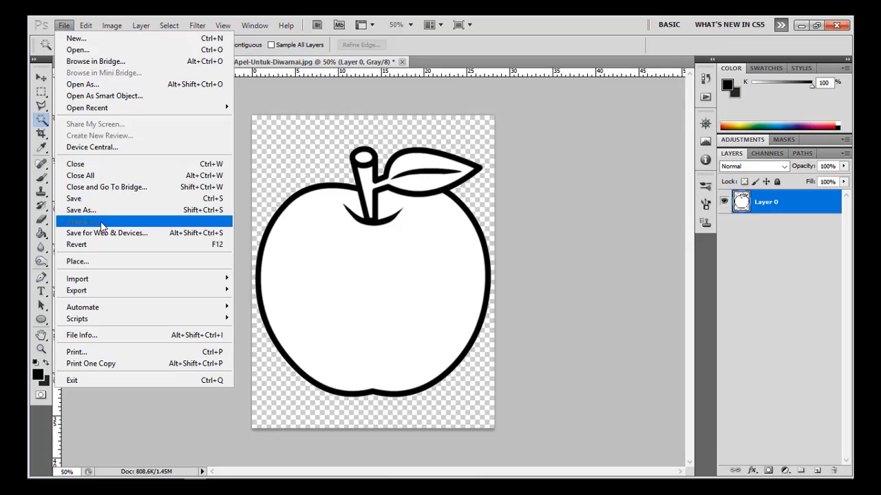
{"action": "left_click", "coordinate": [111, 26]}
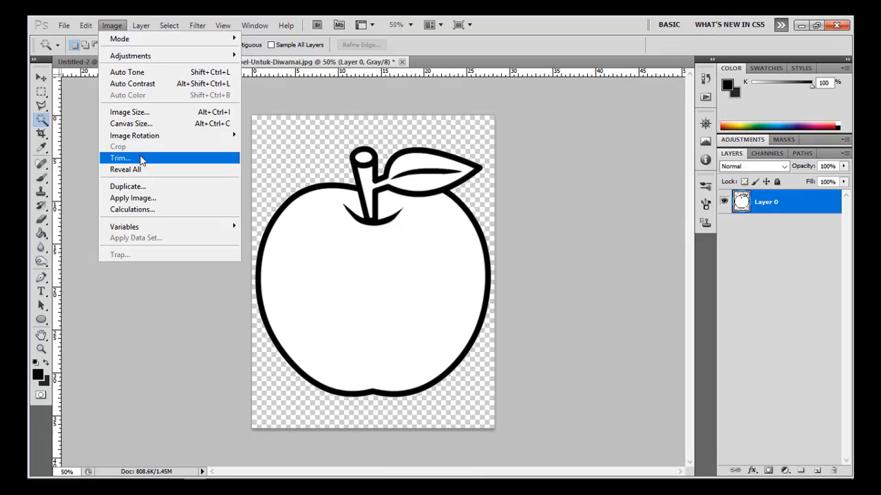
{"action": "left_click", "coordinate": [142, 112]}
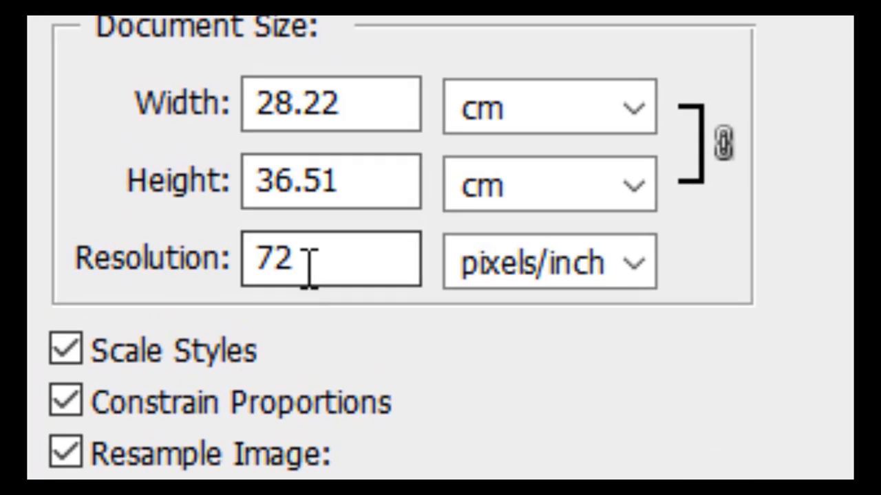
{"action": "double_click", "coordinate": [334, 251]}
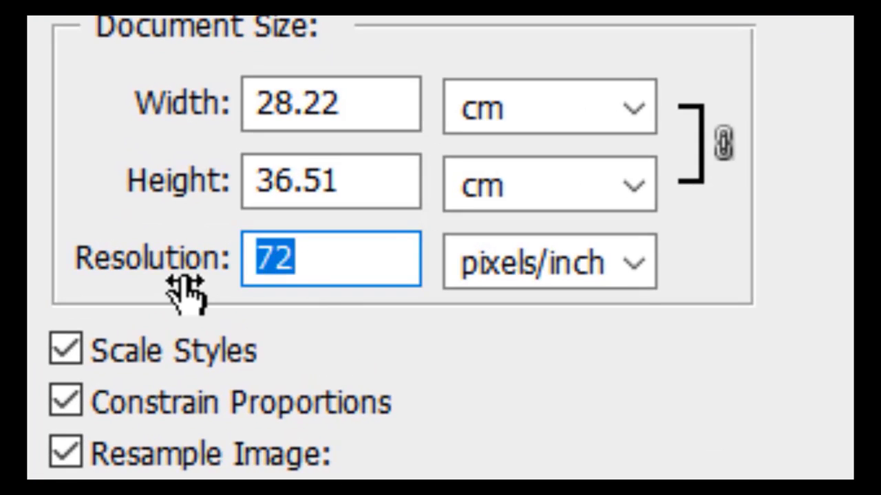
{"action": "type", "text": "300"}
{"action": "left_click", "coordinate": [668, 17]}
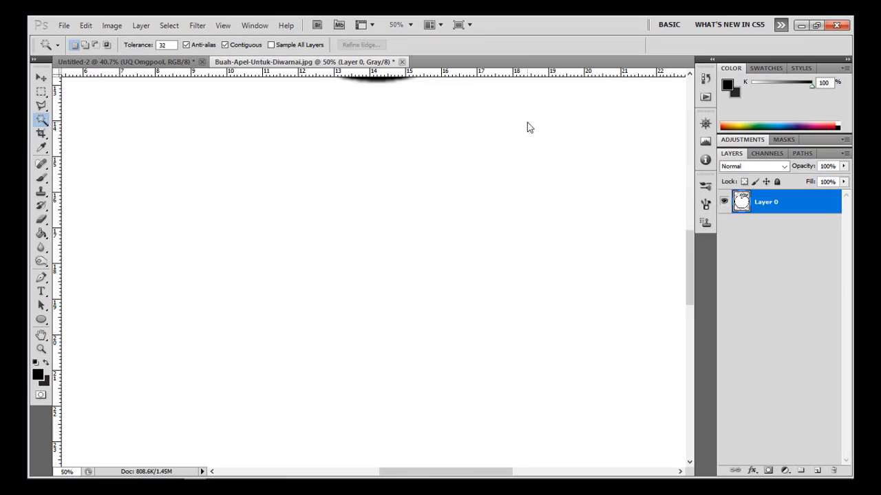
Save the apple image as a PNG copy in the COLORING VIDEO folder
{"action": "left_click", "coordinate": [705, 141]}
{"action": "left_click", "coordinate": [705, 123]}
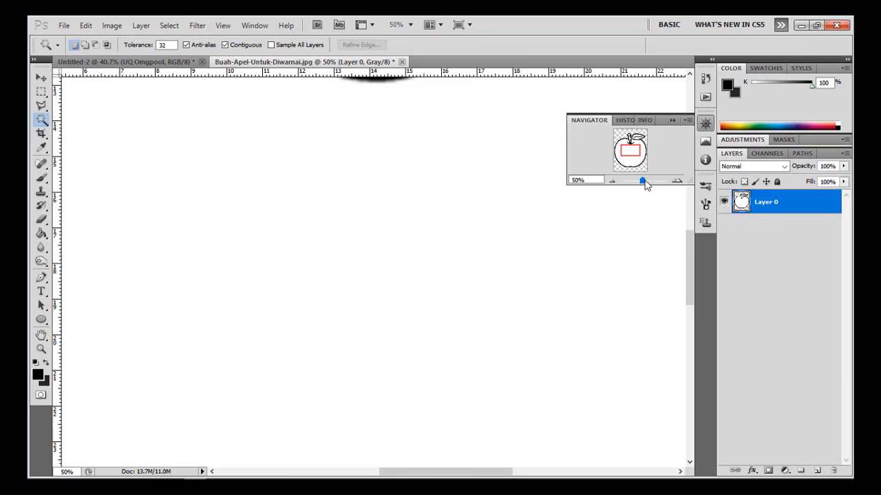
{"action": "mouse_move", "coordinate": [640, 180]}
{"action": "left_mouse_down"}
{"action": "mouse_move", "coordinate": [627, 180]}
{"action": "mouse_move", "coordinate": [637, 181]}
{"action": "left_mouse_up"}
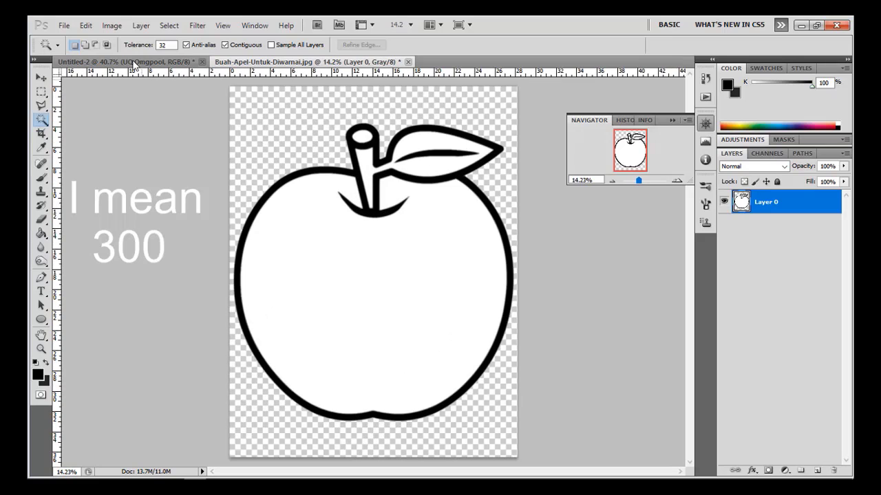
{"action": "left_click", "coordinate": [63, 25]}
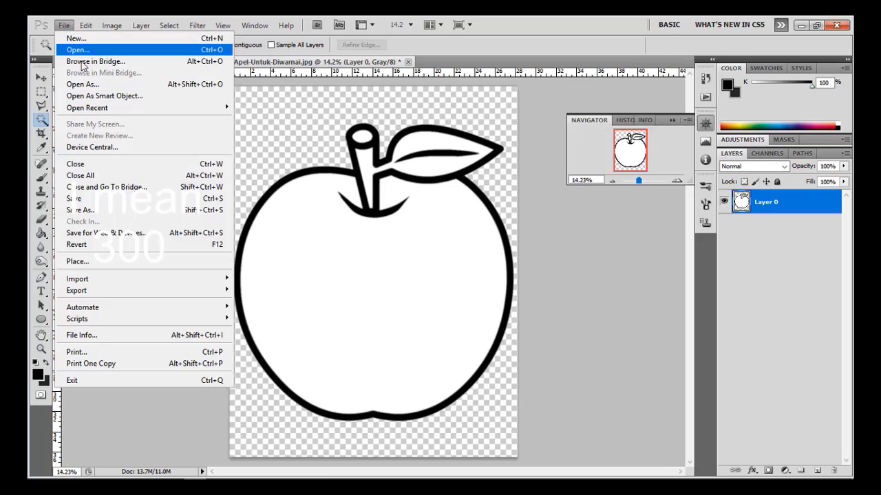
{"action": "left_click", "coordinate": [113, 212]}
{"action": "left_click", "coordinate": [242, 330]}
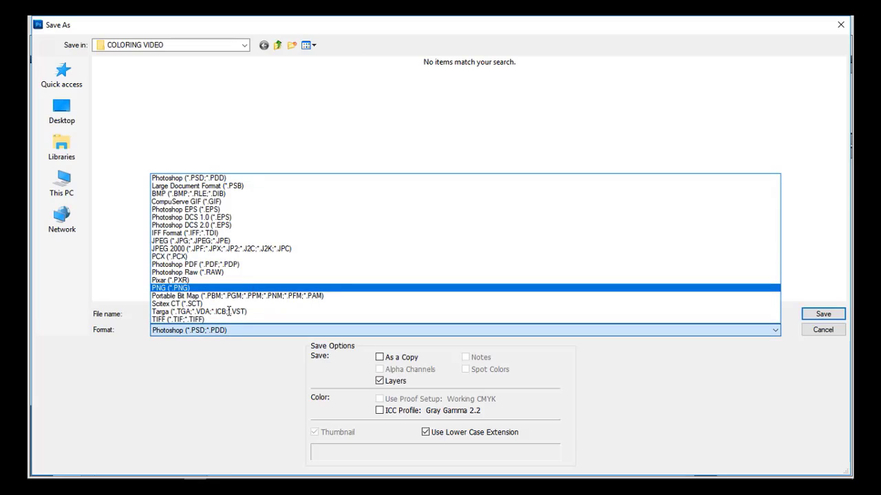
{"action": "left_click", "coordinate": [207, 288]}
{"action": "left_click", "coordinate": [264, 314]}
{"action": "left_click", "coordinate": [823, 314]}
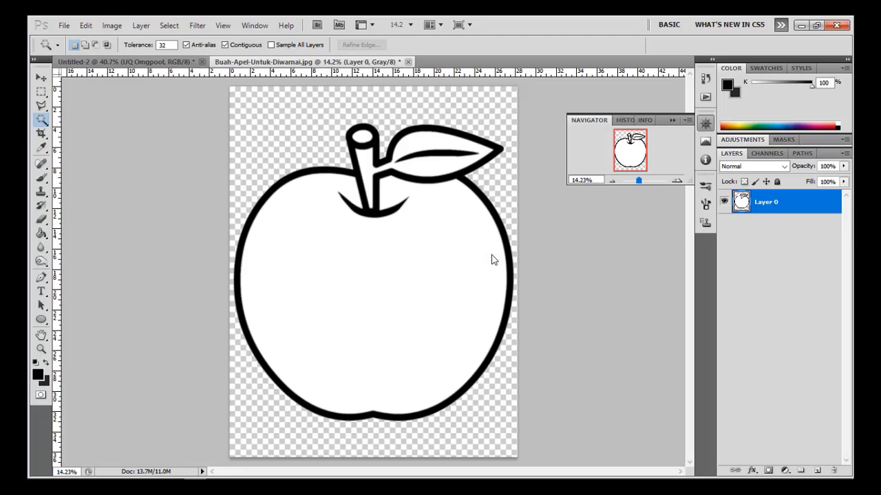
{"action": "left_click", "coordinate": [474, 177]}
Switch to Illustrator and create a new landscape document of 297 x 210 mm
{"action": "mouse_move", "coordinate": [265, 474]}
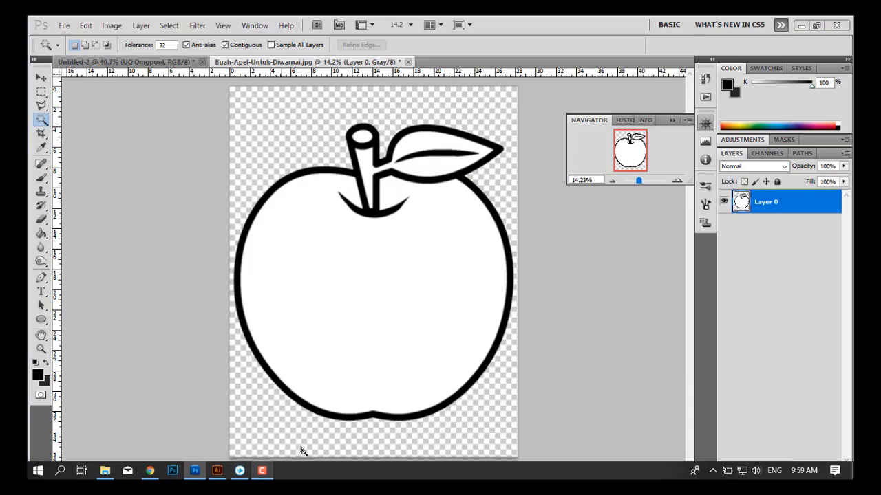
{"action": "left_click", "coordinate": [216, 472]}
{"action": "left_click", "coordinate": [86, 23]}
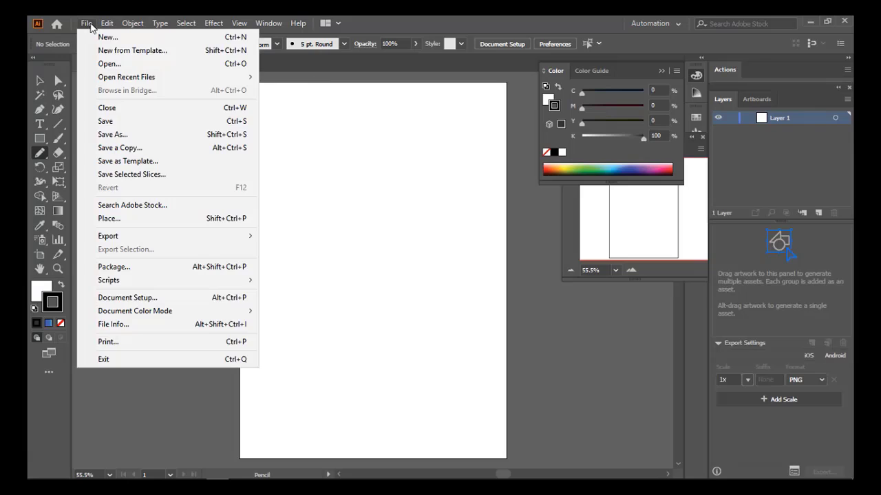
{"action": "left_click", "coordinate": [100, 37]}
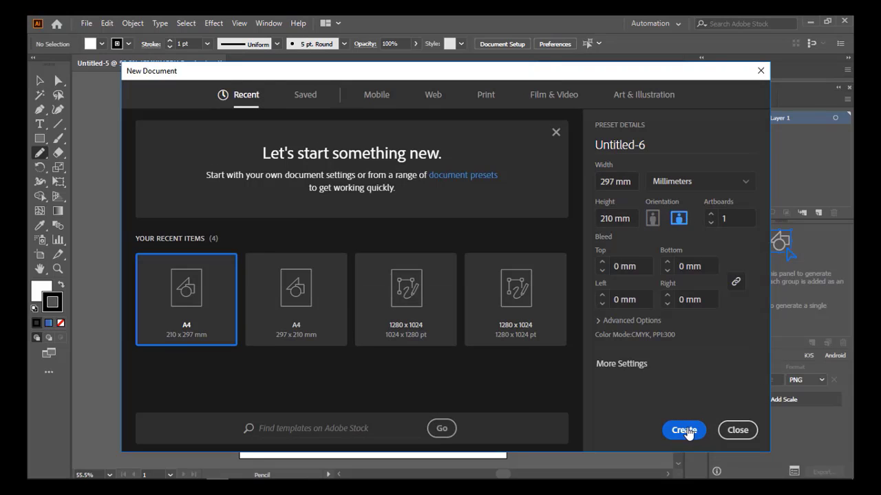
{"action": "left_click", "coordinate": [688, 430]}
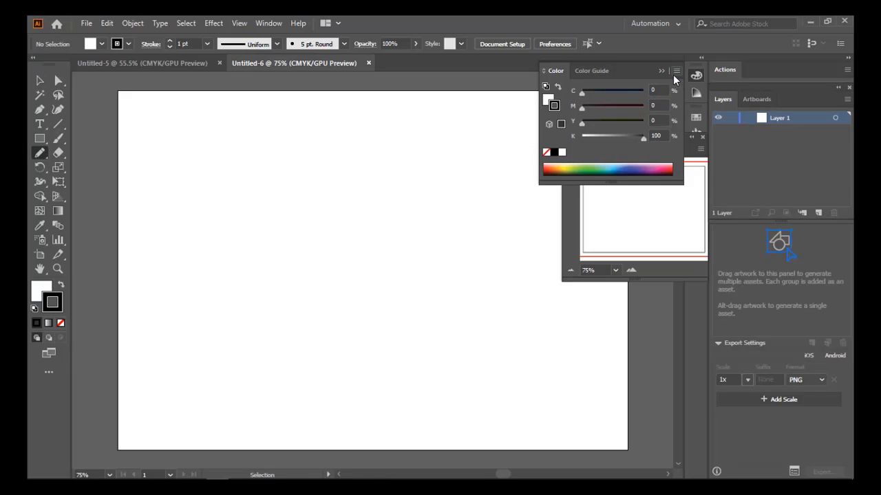
Collapse the Color panel and dock the Navigator panel below Layers to clear the artboard
{"action": "left_click", "coordinate": [627, 239]}
{"action": "left_click_drag", "start_coordinate": [631, 227], "coordinate": [644, 210]}
{"action": "left_click", "coordinate": [662, 71]}
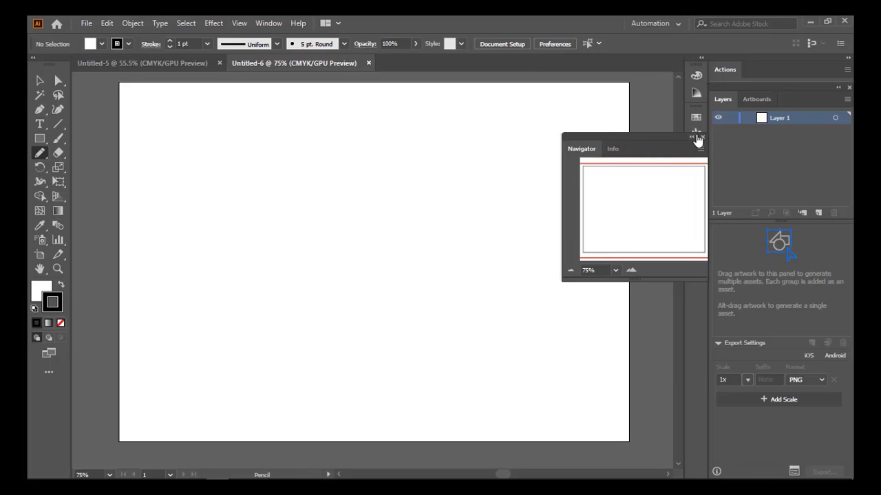
{"action": "left_click", "coordinate": [692, 137]}
{"action": "left_click", "coordinate": [610, 137]}
{"action": "left_click_drag", "start_coordinate": [648, 143], "coordinate": [787, 143]}
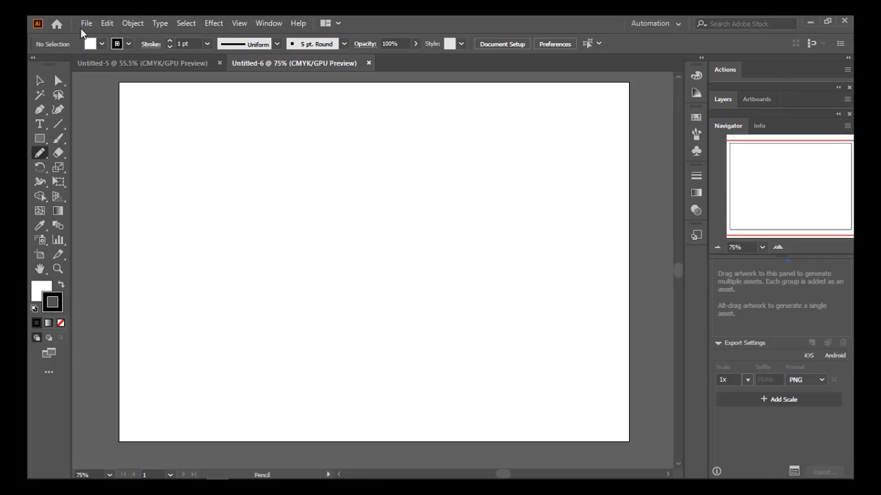
Open both Buah-Apel-Untuk-Diwarnai.png and INK.png from the COLORING VIDEO folder
{"action": "left_click", "coordinate": [85, 26]}
{"action": "left_click", "coordinate": [117, 66]}
{"action": "left_click", "coordinate": [230, 121]}
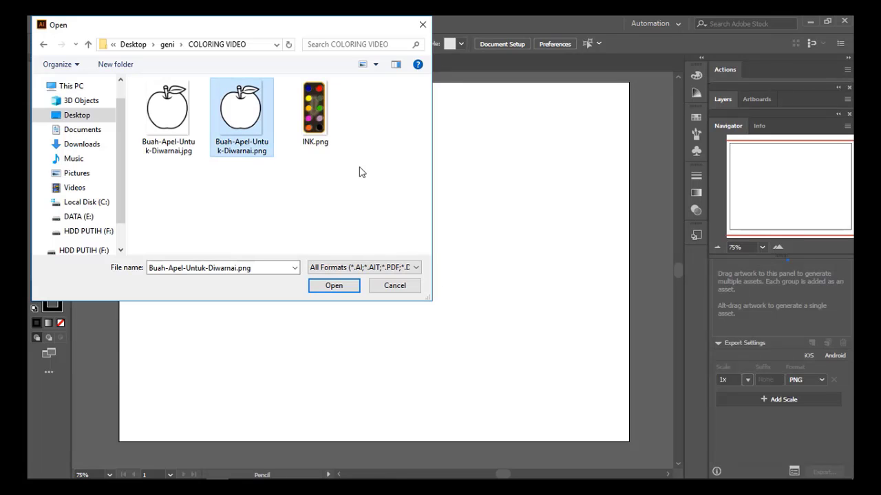
{"action": "left_click", "coordinate": [336, 152], "text": "ctrl"}
{"action": "left_click", "coordinate": [336, 286]}
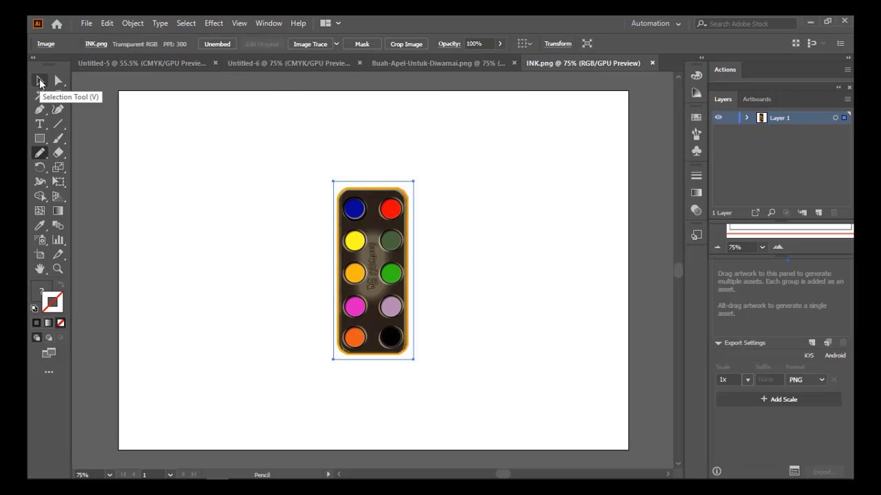
Move the ink palette image and the apple image from their own documents into Untitled-6
{"action": "left_click", "coordinate": [39, 79]}
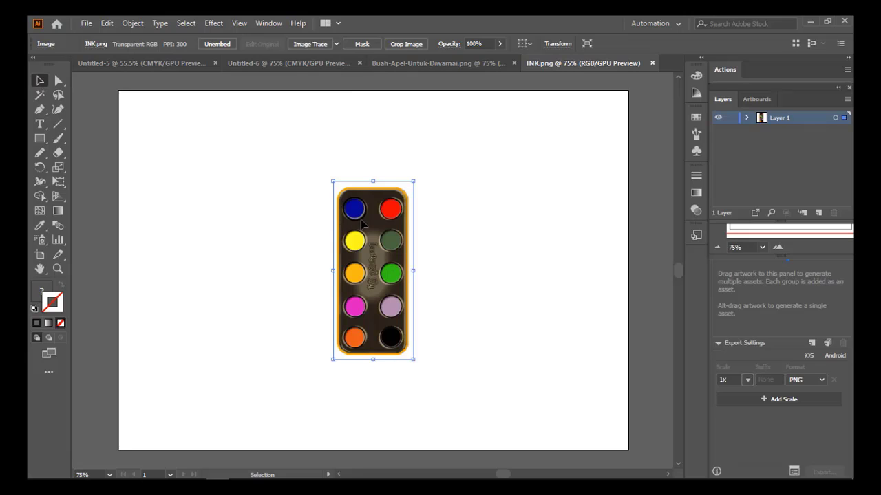
{"action": "mouse_move", "coordinate": [361, 224]}
{"action": "left_mouse_down"}
{"action": "mouse_move", "coordinate": [305, 62]}
{"action": "mouse_move", "coordinate": [200, 310]}
{"action": "mouse_move", "coordinate": [232, 299]}
{"action": "mouse_move", "coordinate": [240, 271]}
{"action": "left_mouse_up"}
{"action": "left_click", "coordinate": [451, 63]}
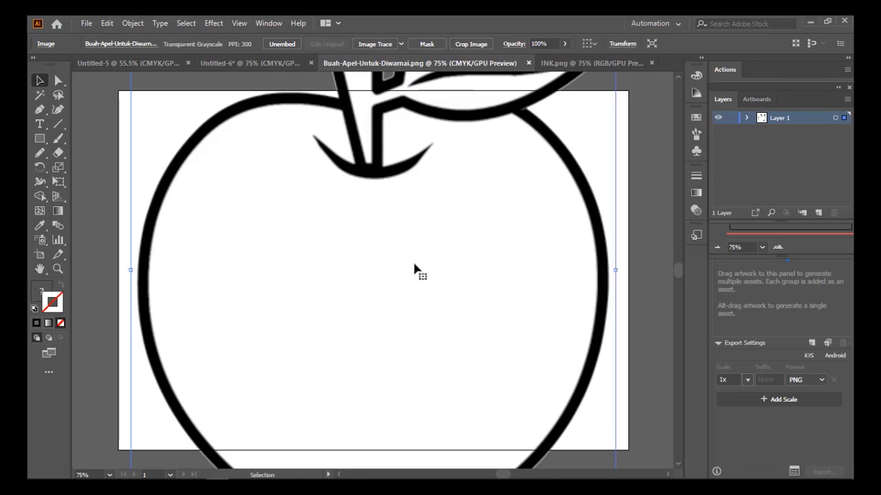
{"action": "mouse_move", "coordinate": [414, 271]}
{"action": "left_mouse_down"}
{"action": "mouse_move", "coordinate": [302, 65]}
{"action": "mouse_move", "coordinate": [375, 226]}
{"action": "mouse_move", "coordinate": [410, 270]}
{"action": "mouse_move", "coordinate": [413, 230]}
{"action": "mouse_move", "coordinate": [203, 419]}
{"action": "left_mouse_up"}
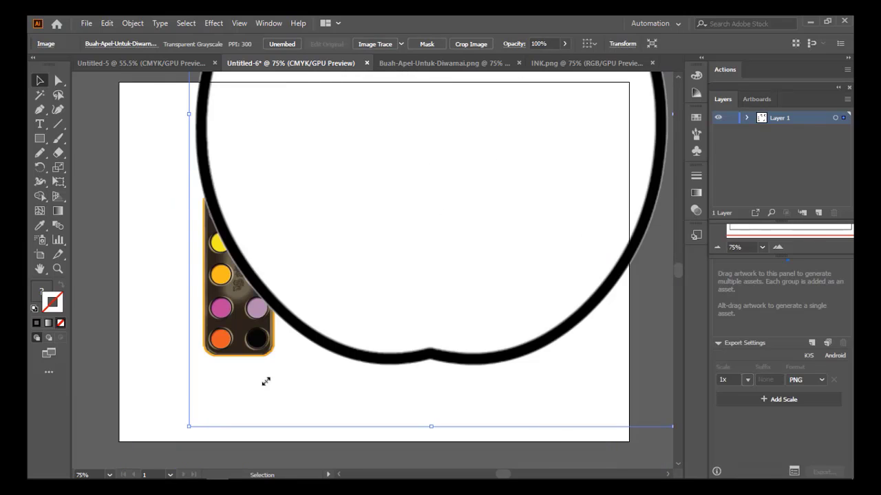
Scale the apple image down to fit the artboard and place it to the right of the ink palette
{"action": "left_click_drag", "start_coordinate": [266, 381], "coordinate": [517, 150]}
{"action": "left_click_drag", "start_coordinate": [566, 134], "coordinate": [418, 319]}
{"action": "left_click_drag", "start_coordinate": [436, 226], "coordinate": [464, 311]}
{"action": "left_click_drag", "start_coordinate": [527, 166], "coordinate": [588, 118]}
{"action": "left_click_drag", "start_coordinate": [434, 291], "coordinate": [418, 282]}
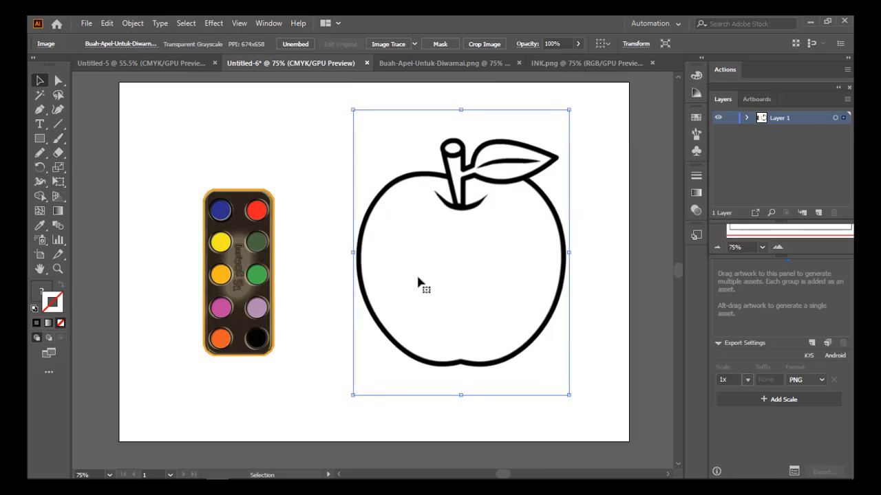
Enlarge the ink palette to most of the artboard's height and position it in the left half
{"action": "left_click", "coordinate": [254, 255]}
{"action": "left_click_drag", "start_coordinate": [274, 191], "coordinate": [342, 99]}
{"action": "left_click_drag", "start_coordinate": [252, 190], "coordinate": [212, 216]}
{"action": "left_click_drag", "start_coordinate": [303, 254], "coordinate": [273, 255]}
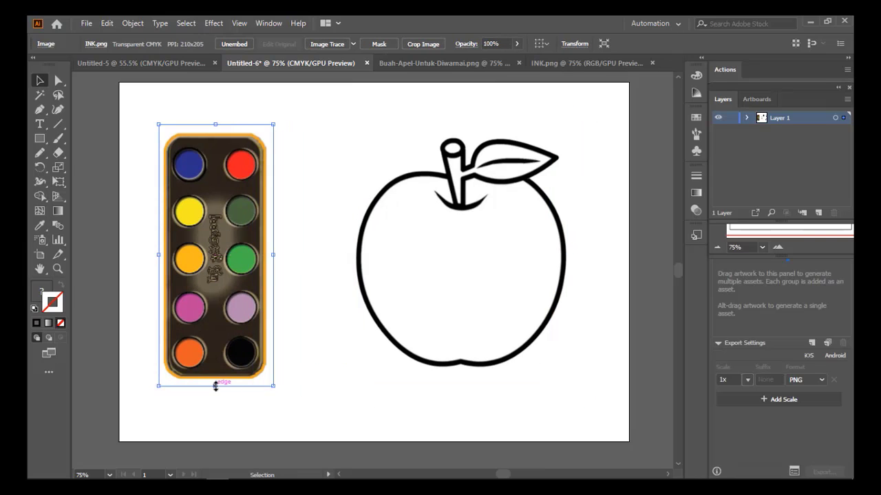
{"action": "left_click_drag", "start_coordinate": [215, 386], "coordinate": [216, 411]}
{"action": "left_click_drag", "start_coordinate": [210, 341], "coordinate": [210, 322]}
{"action": "left_click_drag", "start_coordinate": [273, 104], "coordinate": [284, 100]}
{"action": "left_click_drag", "start_coordinate": [236, 170], "coordinate": [235, 177]}
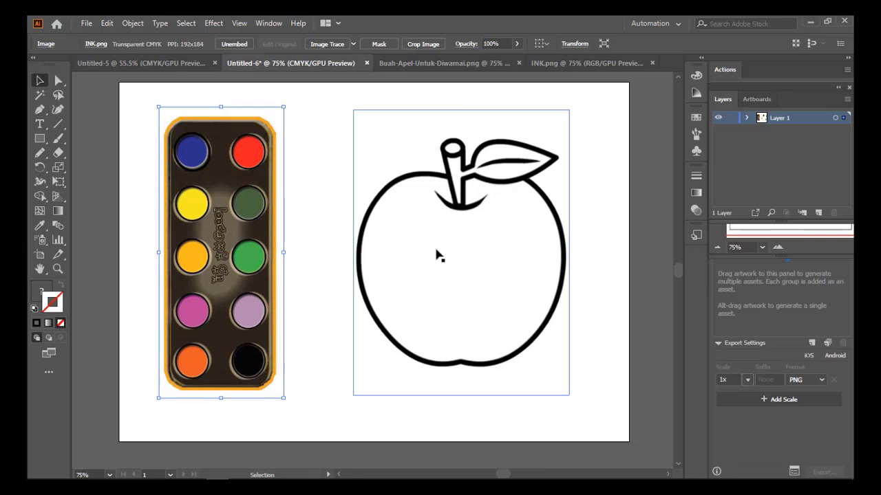
Enlarge the apple image slightly and centre it vertically beside the ink palette
{"action": "left_click", "coordinate": [434, 254]}
{"action": "left_click_drag", "start_coordinate": [569, 110], "coordinate": [590, 89]}
{"action": "left_click_drag", "start_coordinate": [481, 192], "coordinate": [468, 199]}
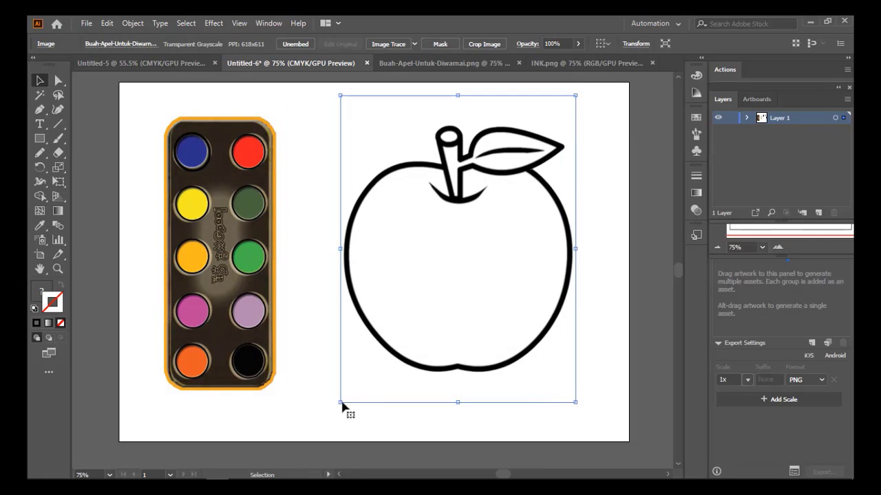
{"action": "left_click_drag", "start_coordinate": [426, 285], "coordinate": [422, 289]}
{"action": "left_click_drag", "start_coordinate": [337, 406], "coordinate": [328, 414]}
{"action": "left_click_drag", "start_coordinate": [413, 317], "coordinate": [413, 312]}
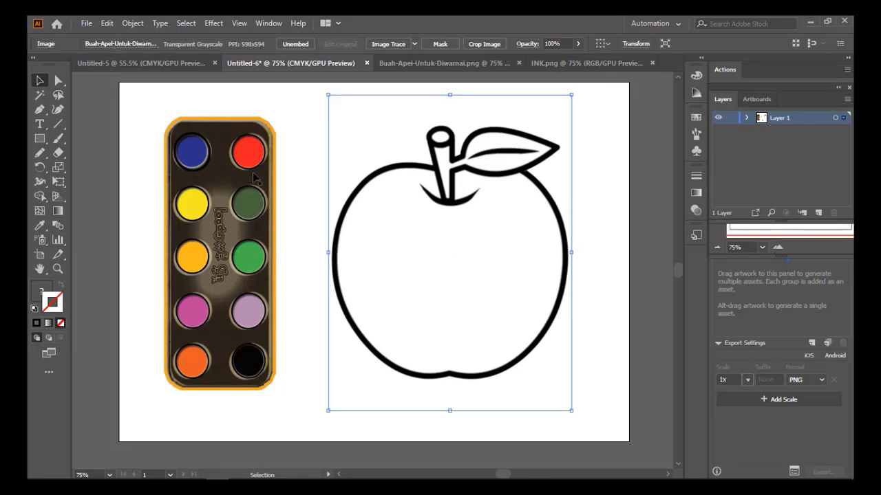
Add a second layer, move the ink palette image into it, and make Layer 1 with the apple active
{"action": "left_click", "coordinate": [818, 212]}
{"action": "left_click", "coordinate": [747, 130]}
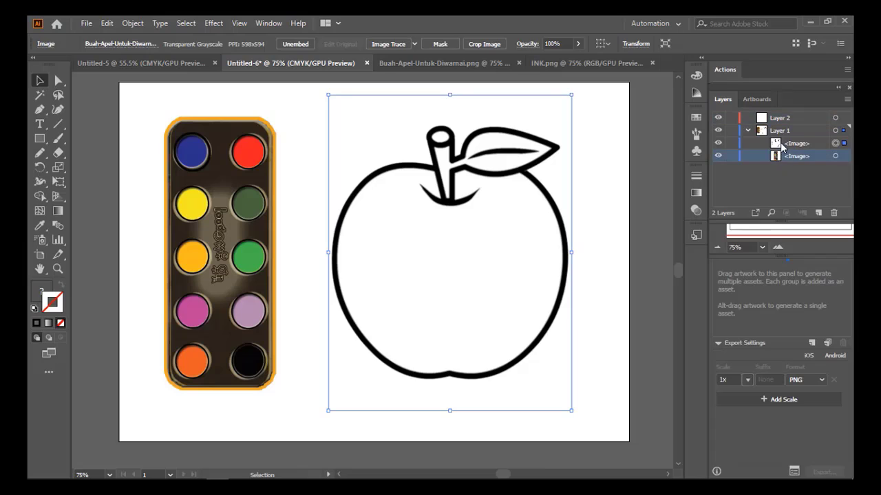
{"action": "left_click_drag", "start_coordinate": [792, 134], "coordinate": [788, 119]}
{"action": "left_click", "coordinate": [748, 130]}
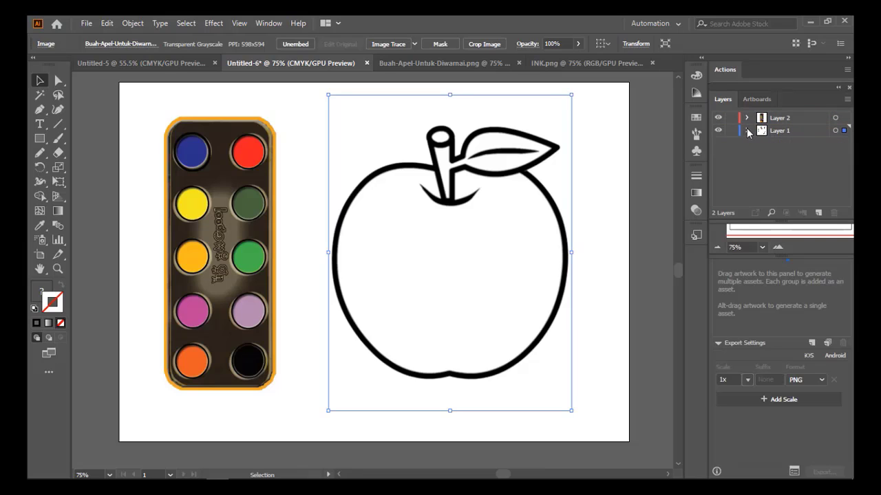
{"action": "left_click", "coordinate": [747, 131]}
{"action": "left_click", "coordinate": [771, 132]}
{"action": "left_click", "coordinate": [133, 23]}
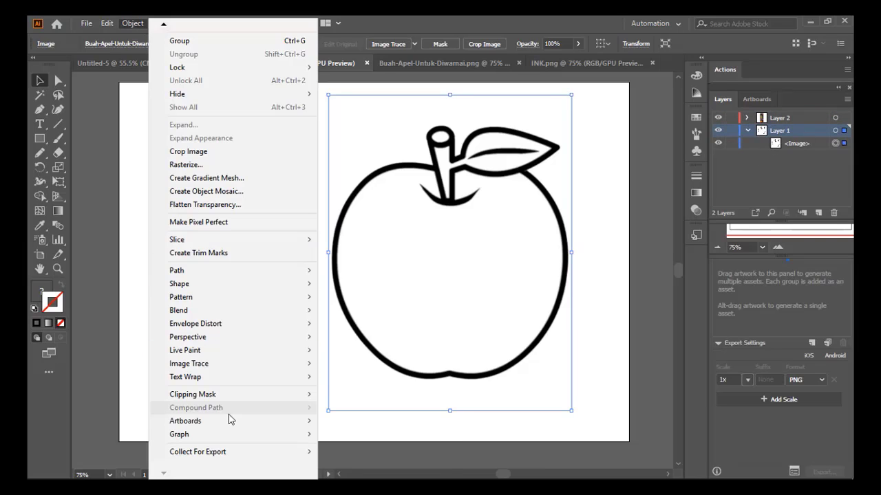
{"action": "mouse_move", "coordinate": [306, 422]}
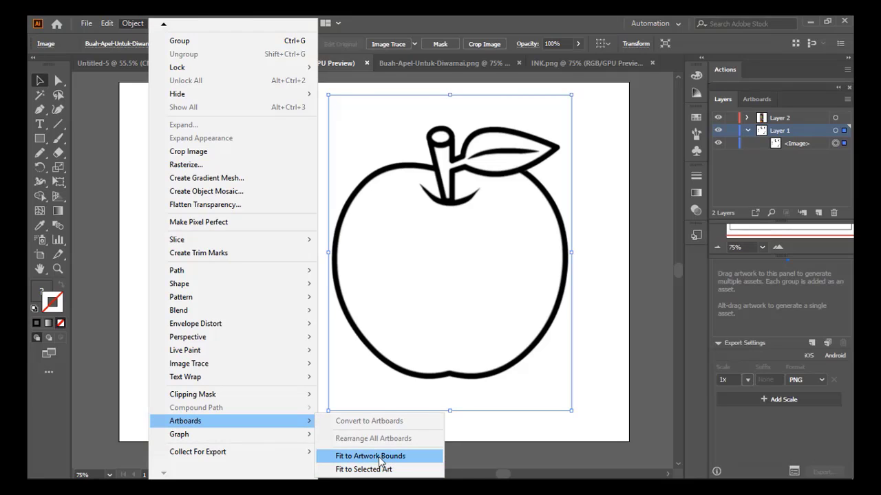
{"action": "left_click", "coordinate": [612, 112]}
Trace the apple image with the 3 Colors preset and expand the tracing result
{"action": "left_click", "coordinate": [448, 223]}
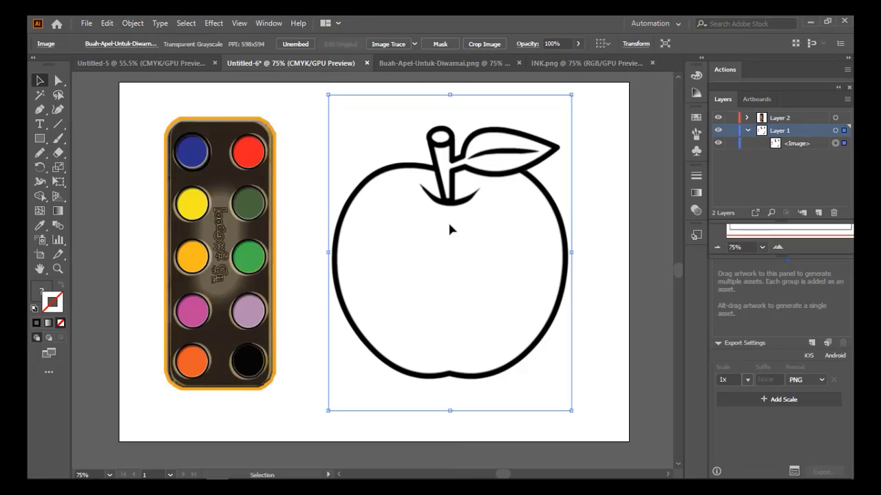
{"action": "left_click", "coordinate": [414, 46]}
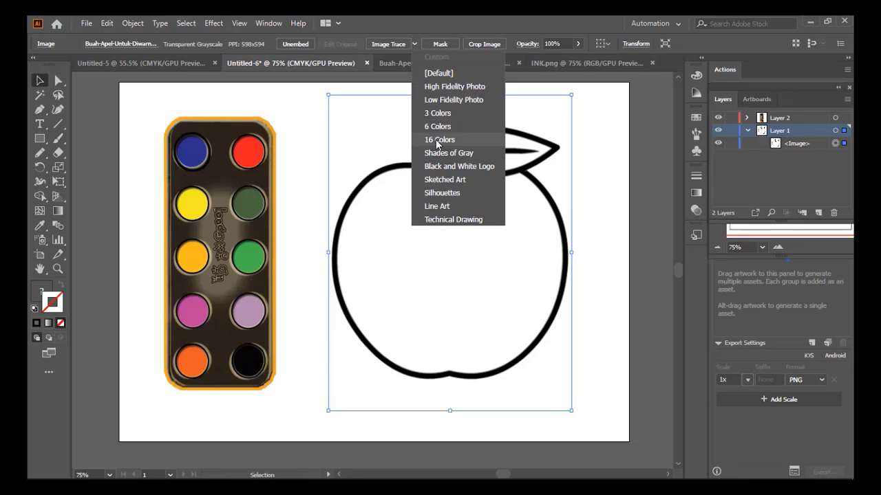
{"action": "left_click", "coordinate": [444, 204]}
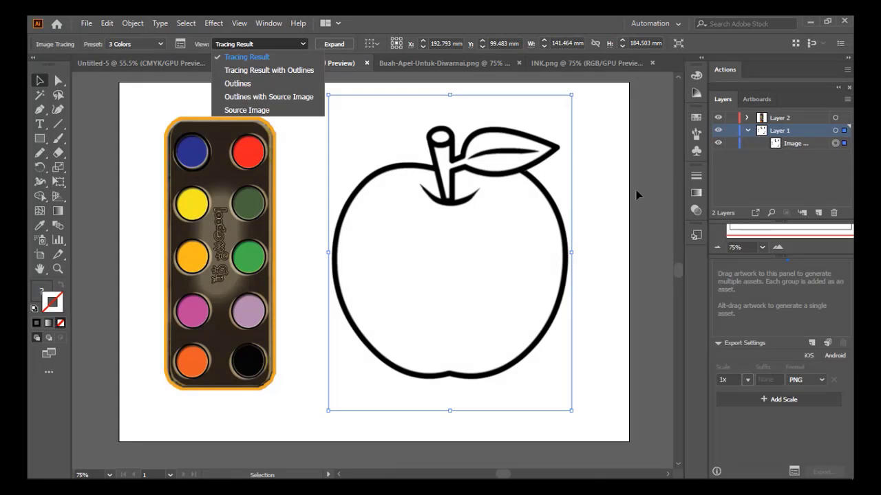
{"action": "left_click", "coordinate": [452, 339]}
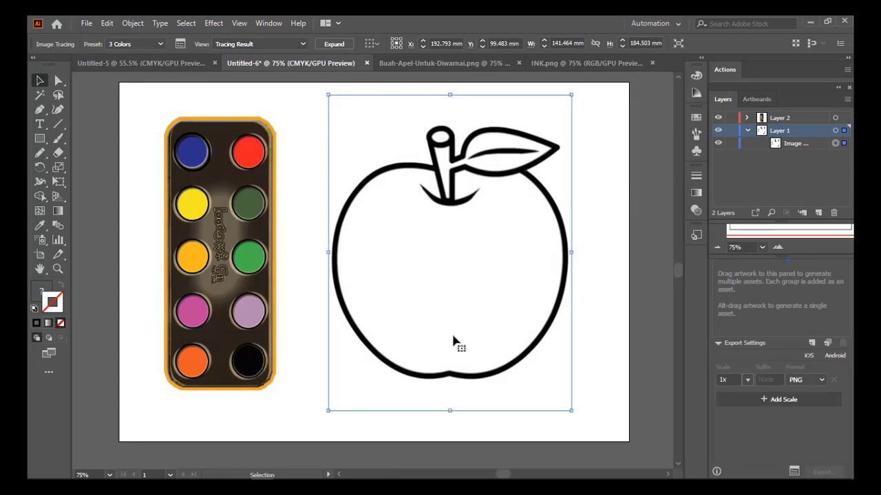
{"action": "left_click", "coordinate": [585, 333]}
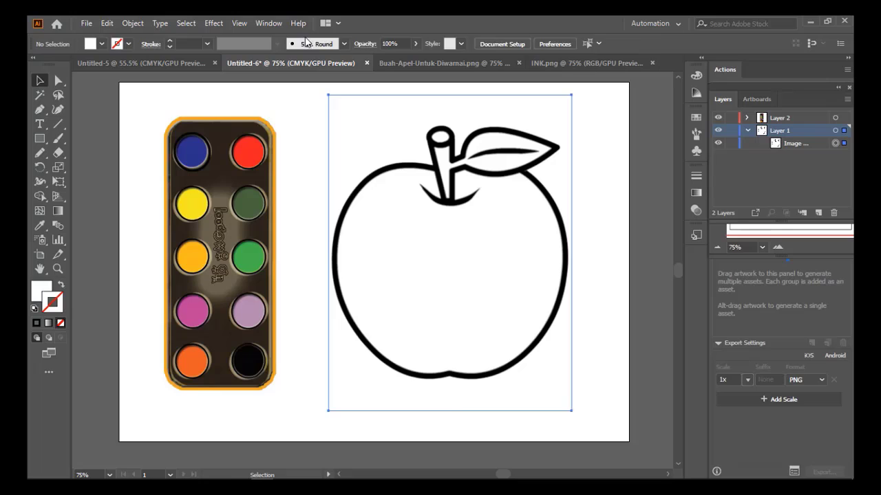
{"action": "left_click", "coordinate": [426, 184]}
{"action": "left_click", "coordinate": [330, 44]}
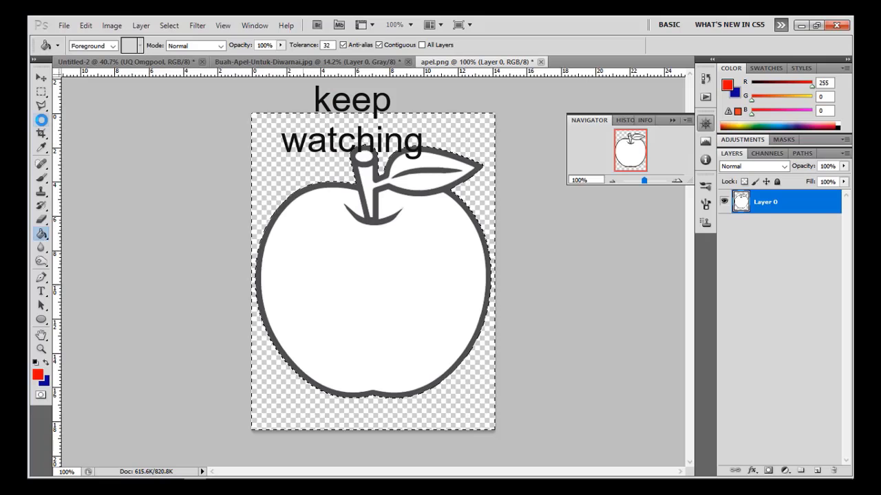
Switch to Photoshop and use the Paint Bucket to fill the apple's body red and its leaf and stem green
{"action": "left_click", "coordinate": [41, 234]}
{"action": "left_click", "coordinate": [298, 281]}
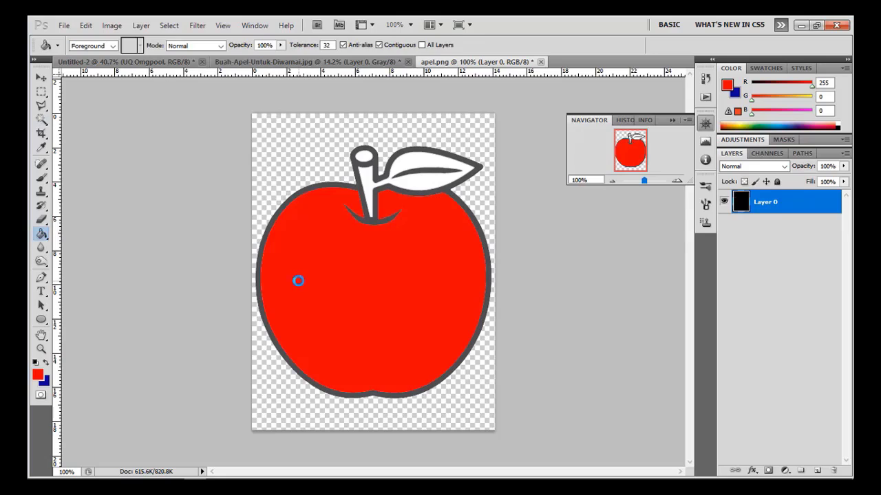
{"action": "left_click", "coordinate": [728, 85]}
{"action": "left_click_drag", "start_coordinate": [682, 249], "coordinate": [681, 261]}
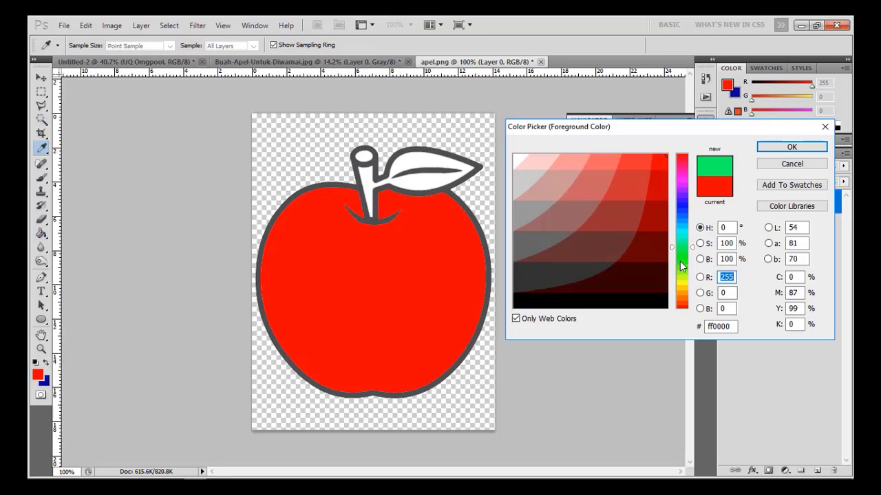
{"action": "left_click", "coordinate": [654, 181]}
{"action": "key", "text": "Return"}
{"action": "left_click", "coordinate": [405, 167]}
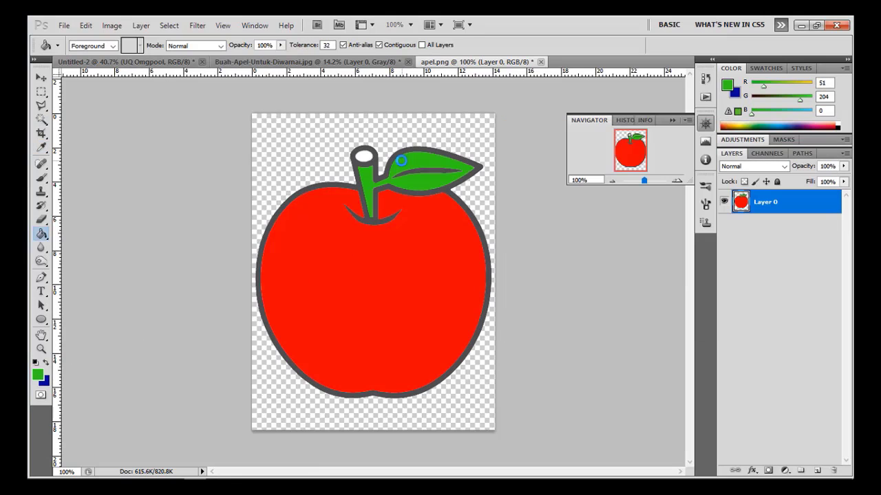
{"action": "left_click", "coordinate": [363, 157]}
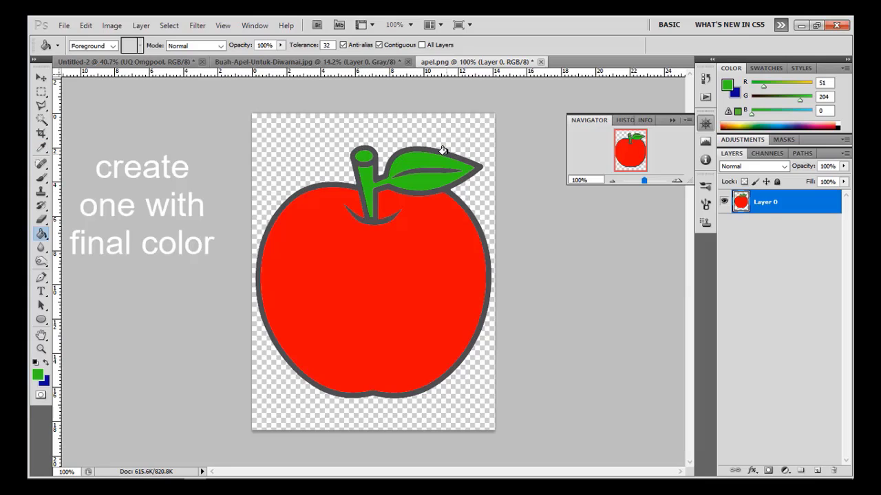
Save the coloured apple as a PNG copy named redapel.png in the COLORING VIDEO folder
{"action": "left_click", "coordinate": [64, 25]}
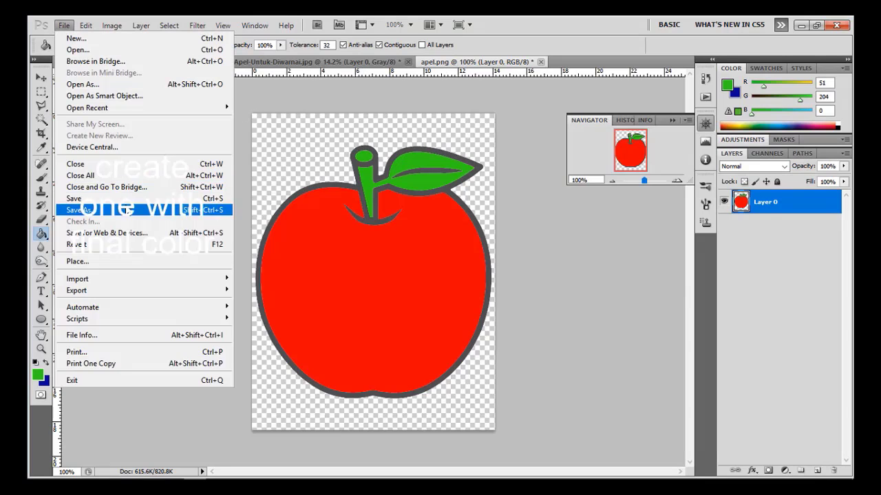
{"action": "left_click", "coordinate": [136, 209]}
{"action": "key", "text": "ctrl+shift+s"}
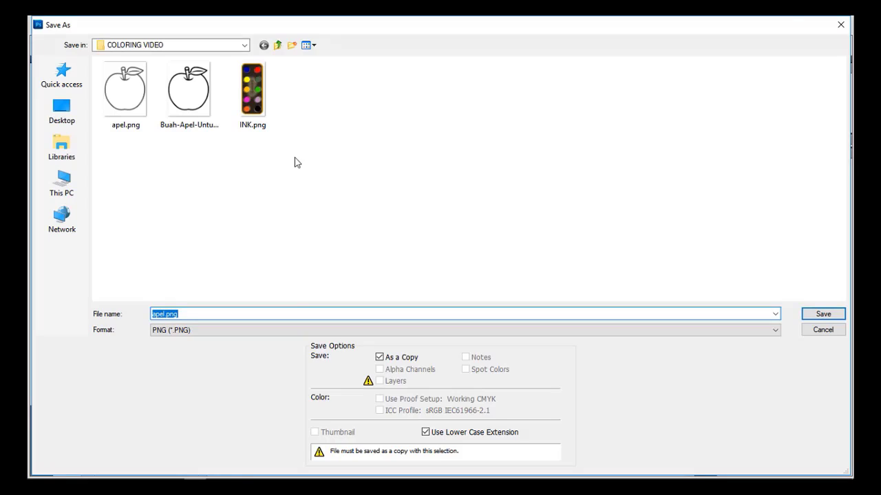
{"action": "left_click", "coordinate": [171, 314]}
{"action": "left_click", "coordinate": [154, 314]}
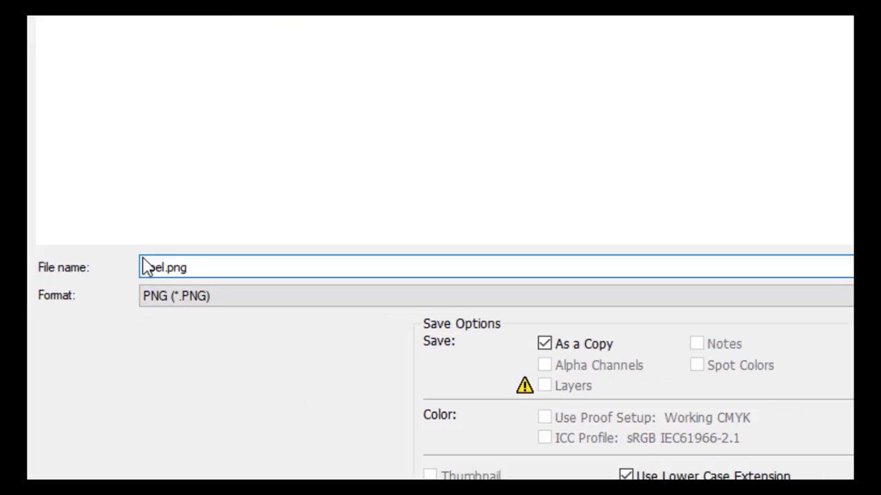
{"action": "type", "text": "redap"}
{"action": "key", "text": "ctrl+a"}
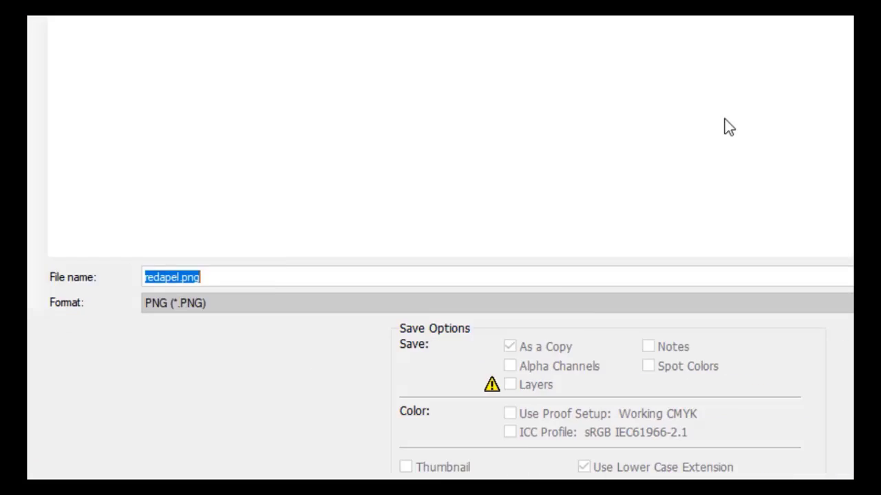
{"action": "key", "text": "Return"}
{"action": "left_click", "coordinate": [474, 176]}
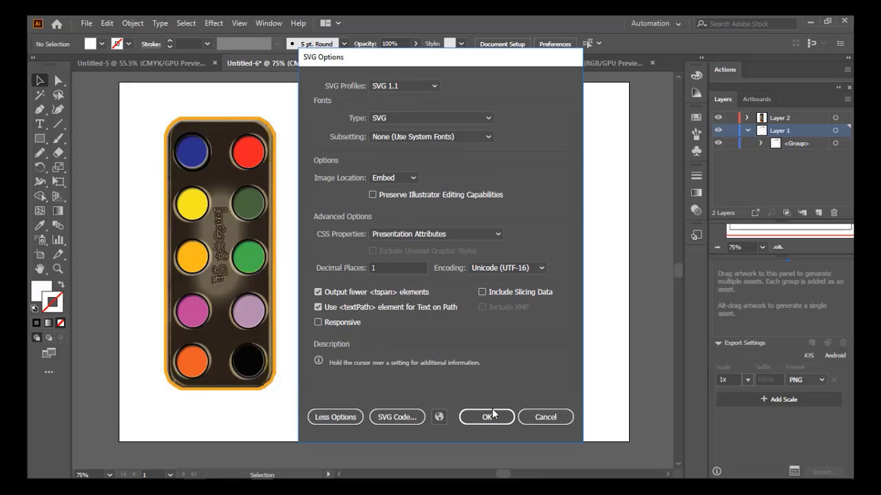
Switch to Illustrator and save the palette and apple document as apel1.svg with the SVG 1.1 profile and embedded images
{"action": "left_click", "coordinate": [487, 418]}
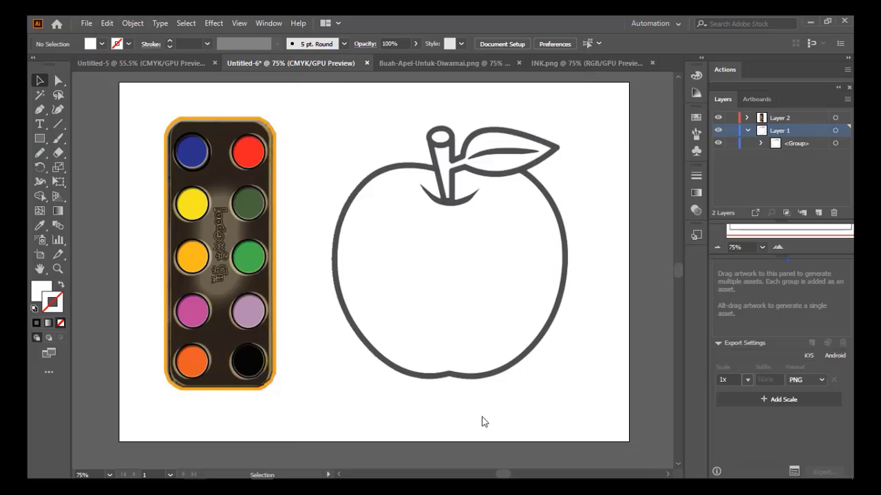
Open redapel.png in Illustrator
{"action": "left_click", "coordinate": [87, 26]}
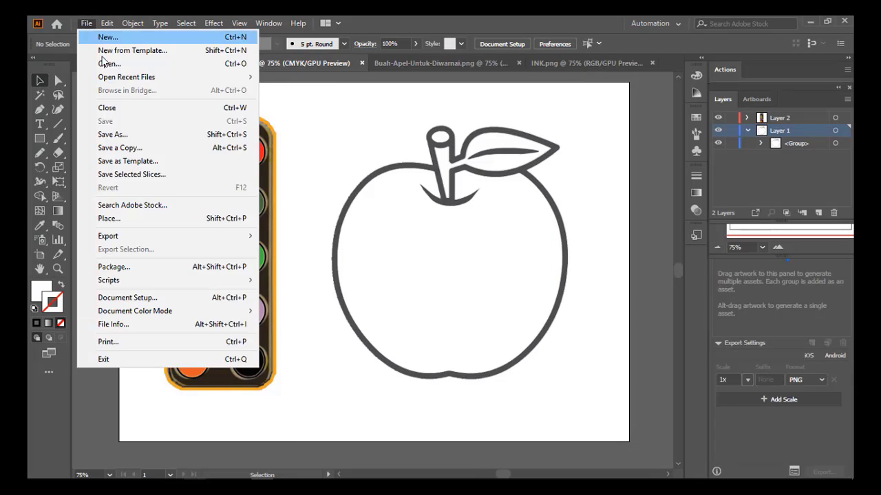
{"action": "left_click", "coordinate": [105, 63]}
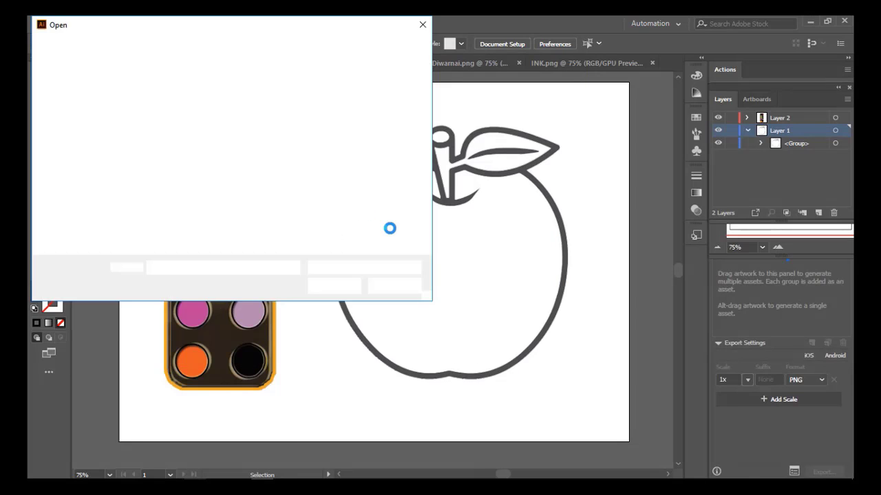
{"action": "left_click", "coordinate": [240, 190]}
{"action": "left_click", "coordinate": [333, 286]}
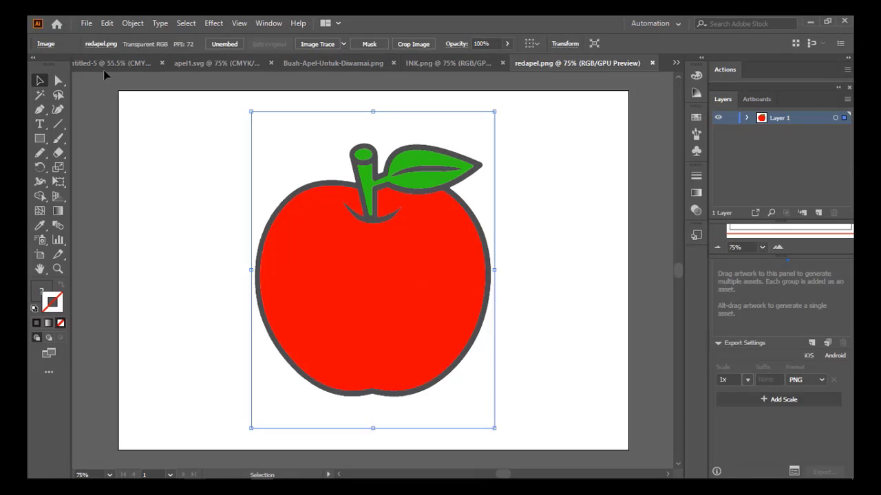
Copy the red apple image into Untitled-5 and from there move it into the apel1.svg document
{"action": "left_click", "coordinate": [105, 64]}
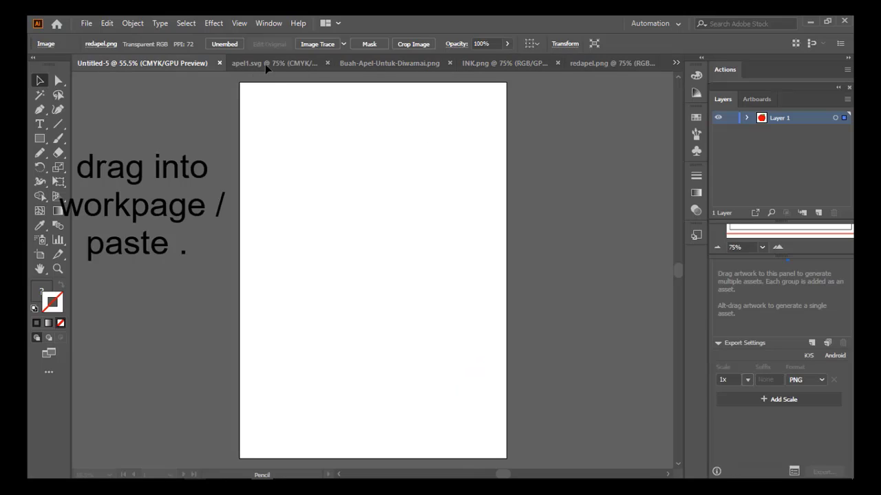
{"action": "key", "text": "ctrl+v"}
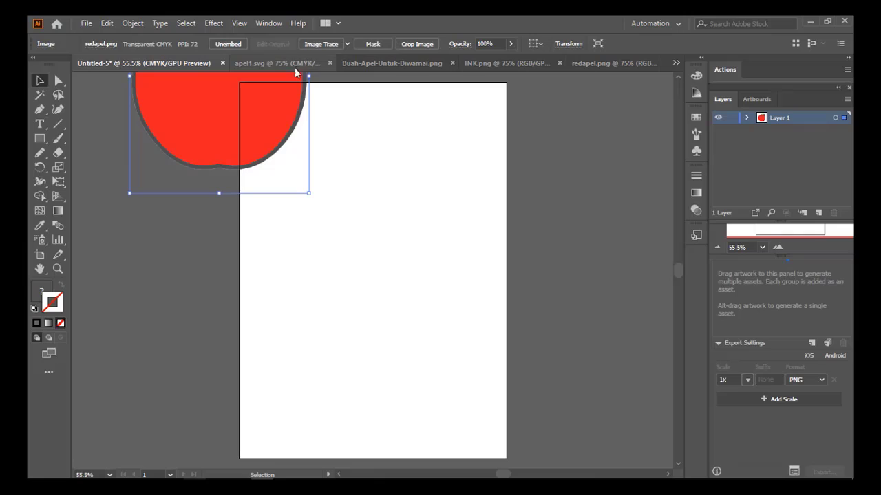
{"action": "left_click_drag", "start_coordinate": [303, 133], "coordinate": [426, 241]}
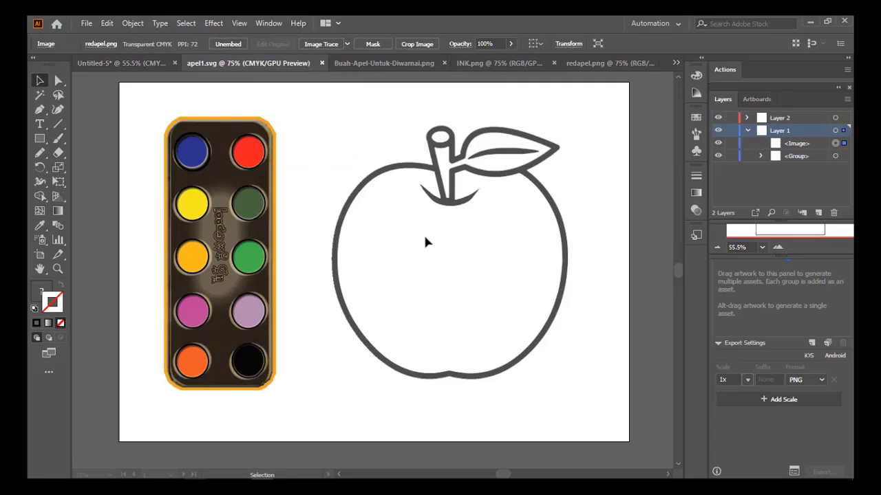
Add Layer 3 at the top of the layer stack and move the red apple image into it
{"action": "left_click", "coordinate": [817, 212]}
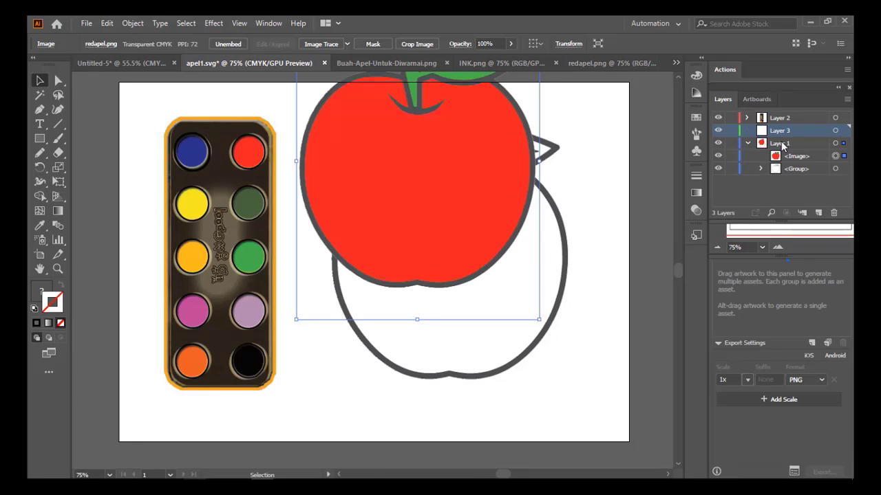
{"action": "left_click_drag", "start_coordinate": [773, 125], "coordinate": [775, 115]}
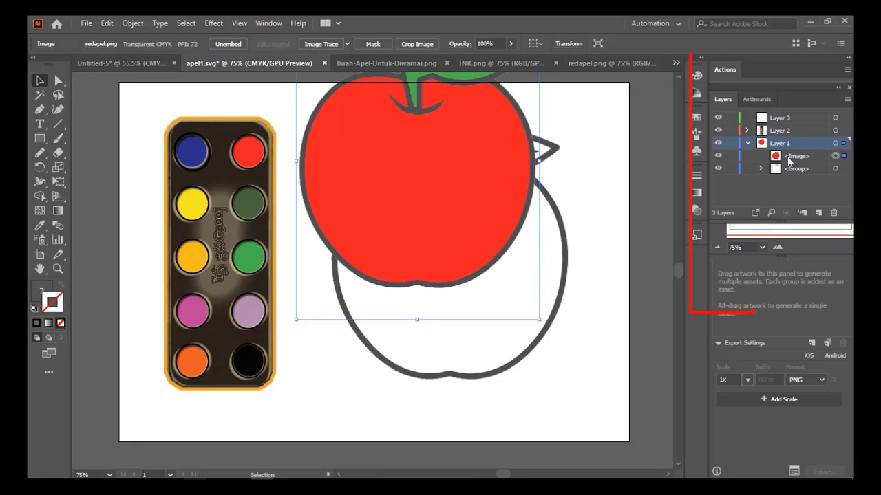
{"action": "left_click_drag", "start_coordinate": [788, 157], "coordinate": [793, 188]}
{"action": "left_click_drag", "start_coordinate": [787, 133], "coordinate": [790, 182]}
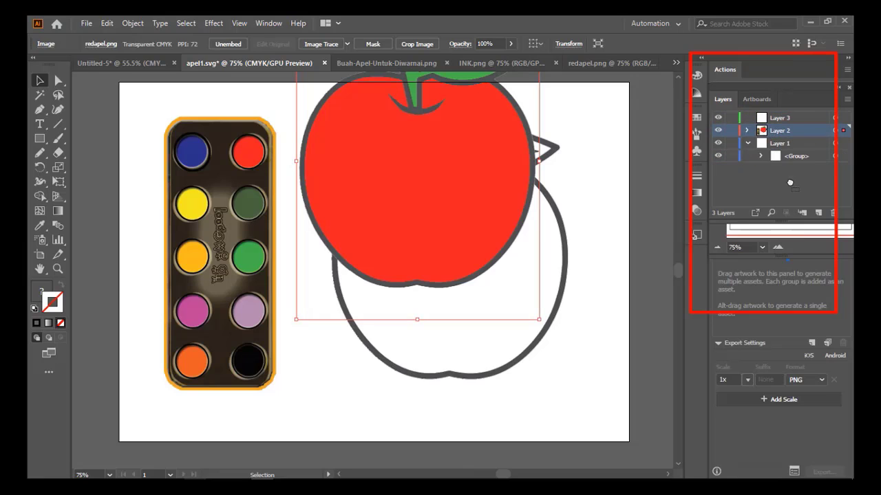
{"action": "left_click", "coordinate": [748, 130]}
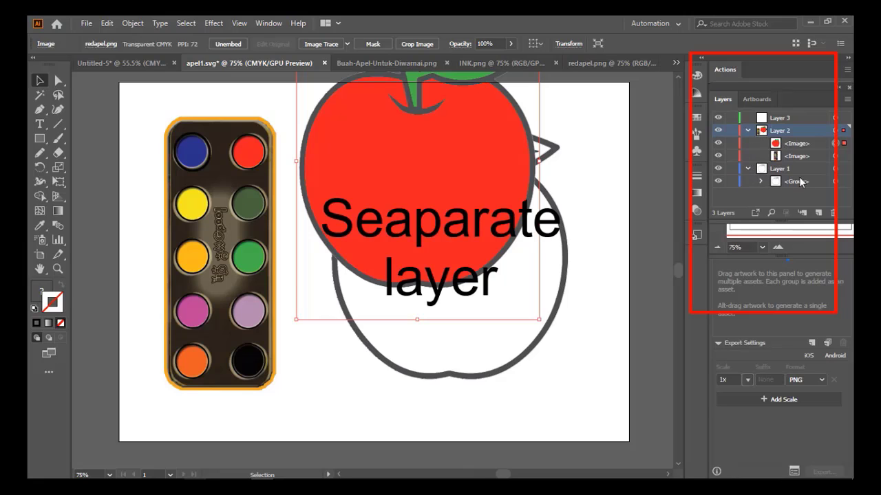
{"action": "left_click", "coordinate": [787, 119]}
{"action": "left_click_drag", "start_coordinate": [787, 119], "coordinate": [787, 121]}
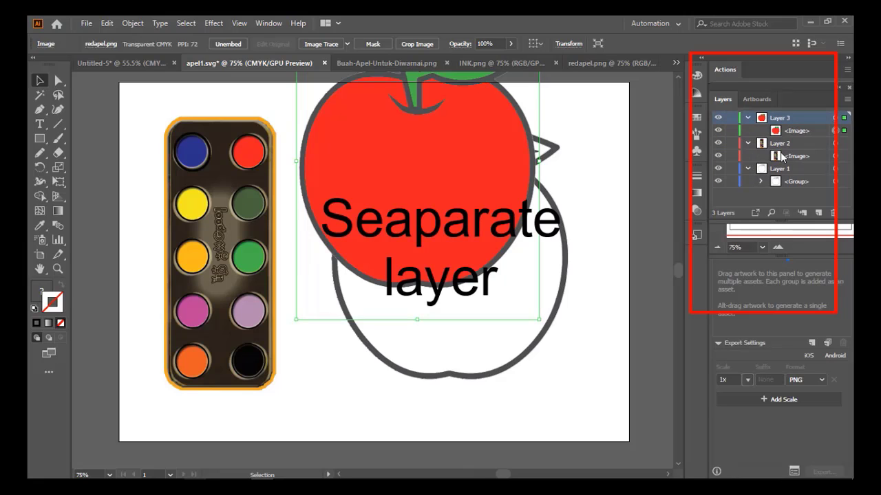
Move the red apple image so that it exactly covers the apple outline
{"action": "left_click_drag", "start_coordinate": [389, 160], "coordinate": [411, 276]}
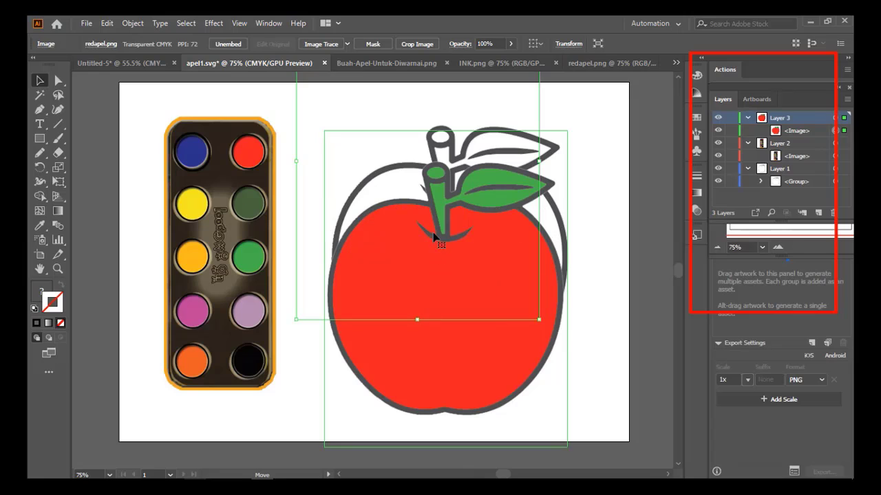
{"action": "double_click", "coordinate": [502, 335]}
{"action": "left_click_drag", "start_coordinate": [485, 331], "coordinate": [486, 322]}
{"action": "left_click", "coordinate": [648, 380]}
{"action": "key", "text": "Escape"}
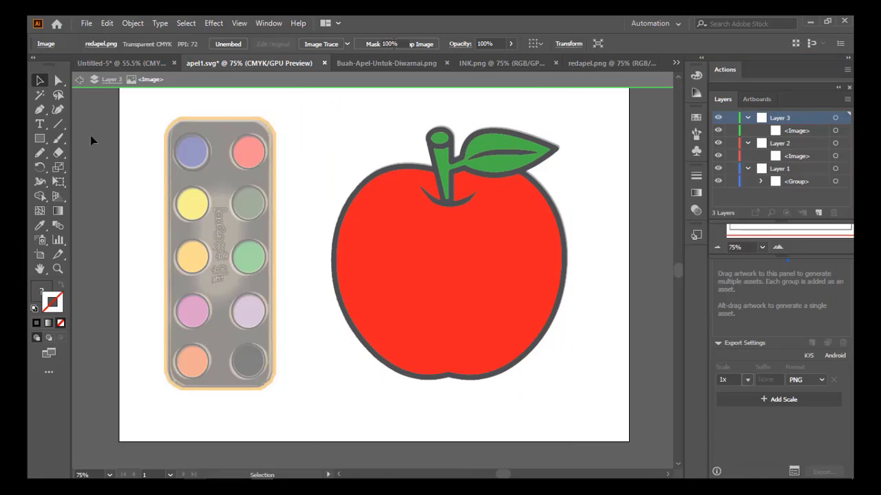
{"action": "left_click", "coordinate": [457, 229]}
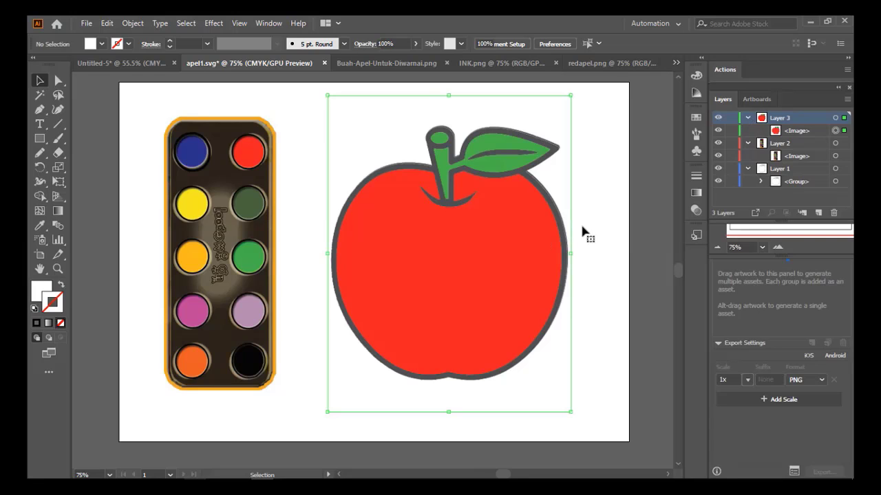
{"action": "left_click", "coordinate": [533, 241]}
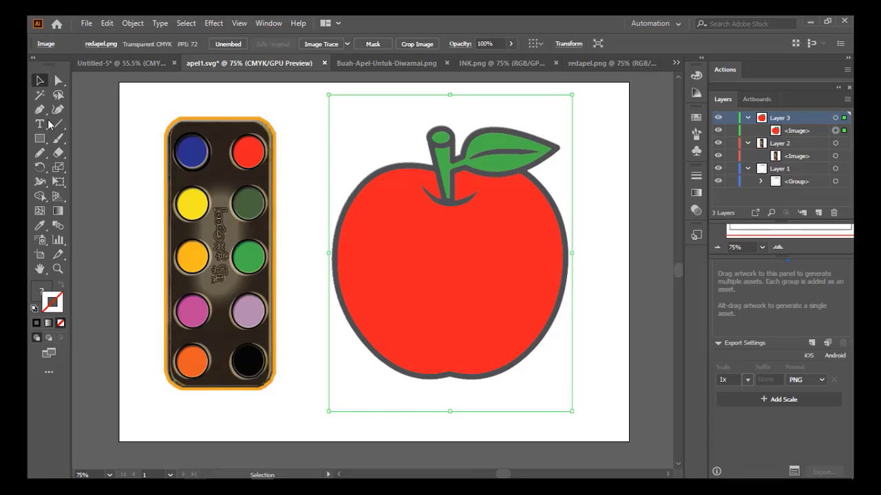
Collapse Layers 3, 2 and 1 and add a new layer above them
{"action": "left_click", "coordinate": [748, 117]}
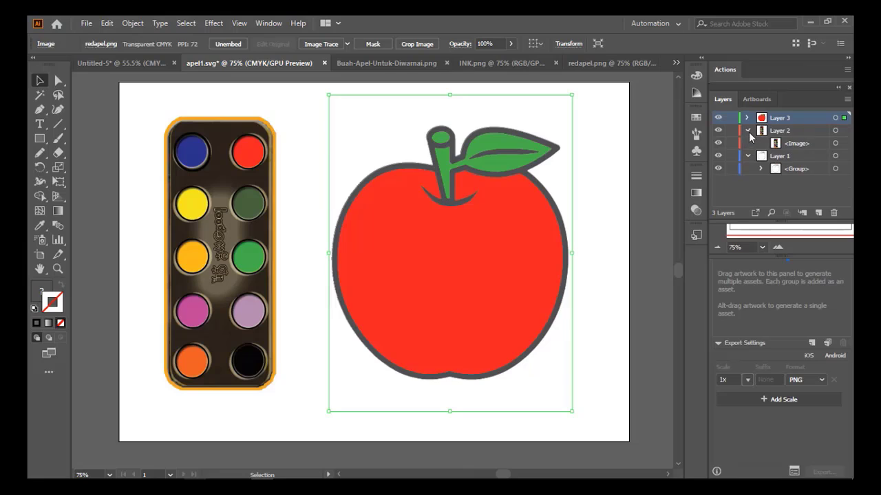
{"action": "left_click", "coordinate": [748, 130]}
{"action": "left_click", "coordinate": [748, 143]}
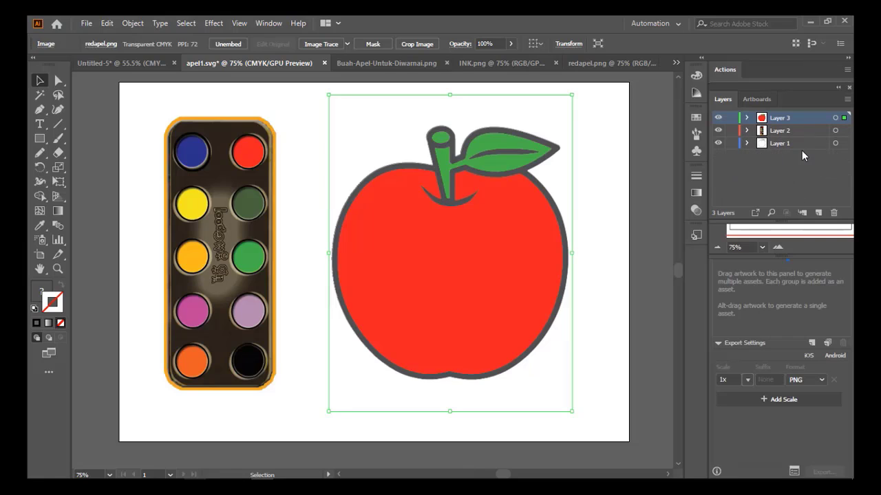
{"action": "left_click", "coordinate": [819, 213]}
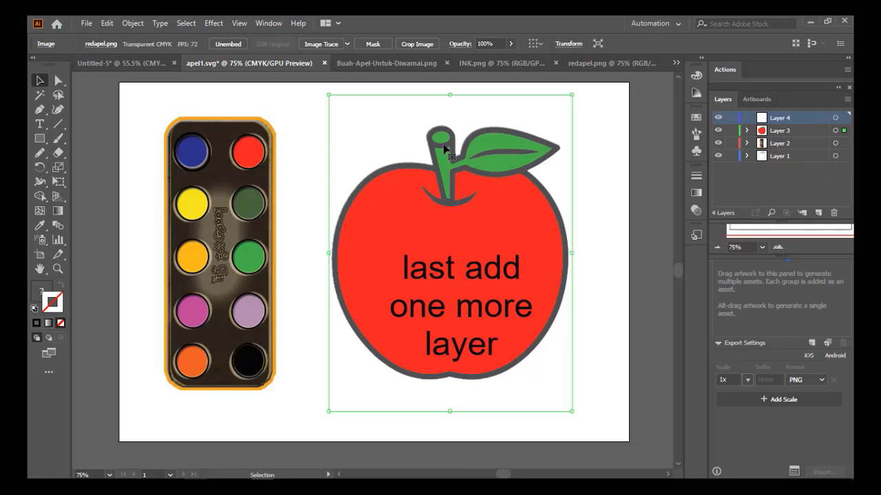
Try a blue fill with no stroke as the drawing colours
{"action": "left_click", "coordinate": [697, 77]}
{"action": "key", "text": "m"}
{"action": "double_click", "coordinate": [550, 101]}
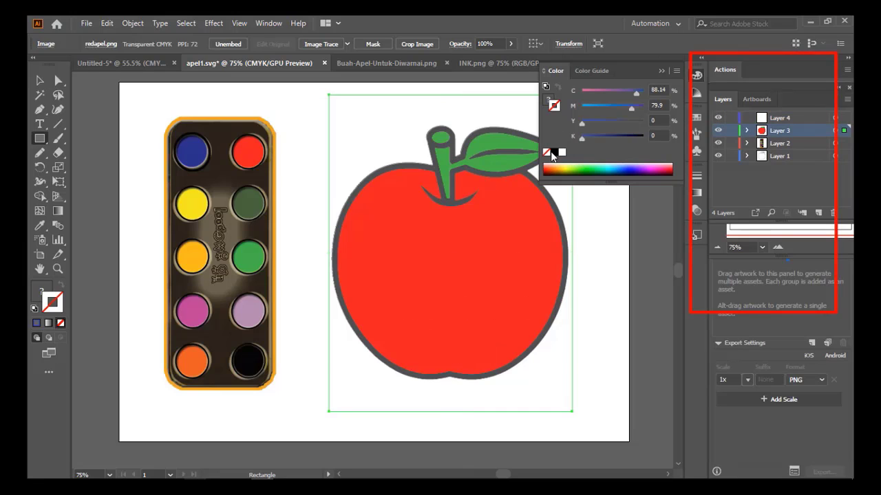
{"action": "left_click", "coordinate": [455, 220]}
{"action": "left_click", "coordinate": [434, 173]}
{"action": "left_click", "coordinate": [559, 178]}
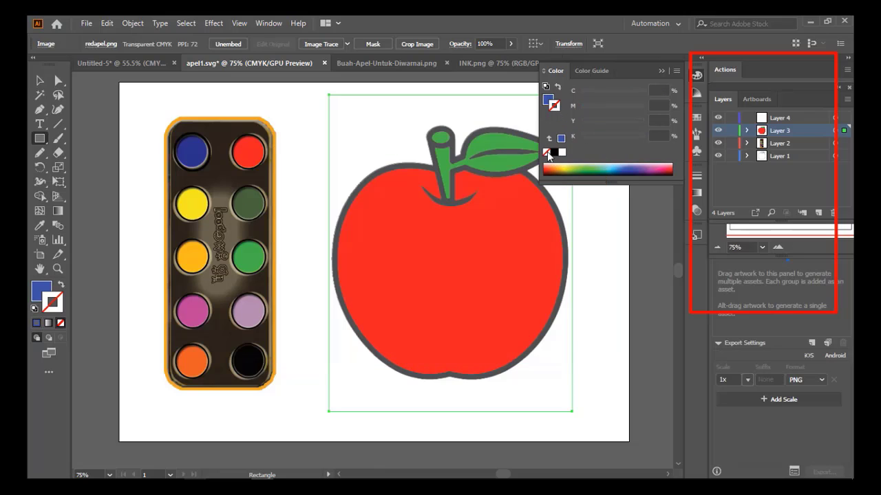
{"action": "double_click", "coordinate": [556, 108]}
{"action": "left_click", "coordinate": [456, 220]}
{"action": "left_click", "coordinate": [548, 180]}
{"action": "left_click", "coordinate": [545, 153]}
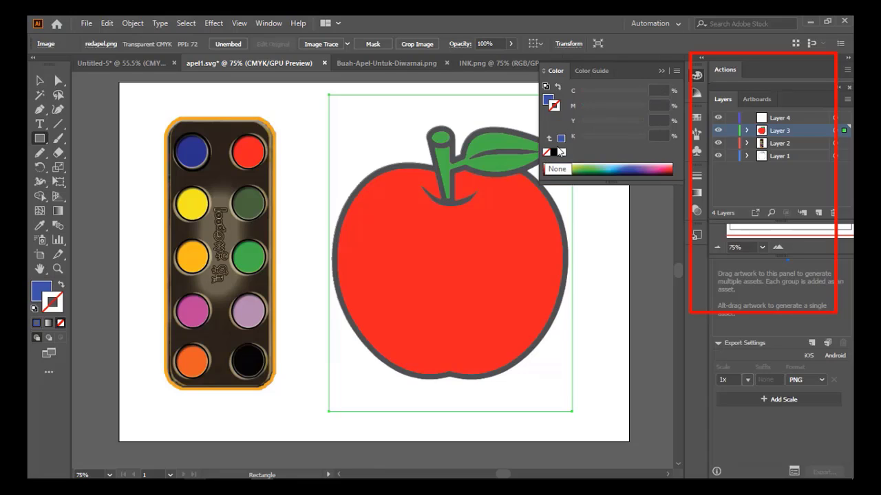
Set the drawing colours to no fill and a blue stroke of about 87% cyan and 77% magenta, and activate the Pencil tool
{"action": "left_click", "coordinate": [560, 138]}
{"action": "left_click", "coordinate": [548, 99]}
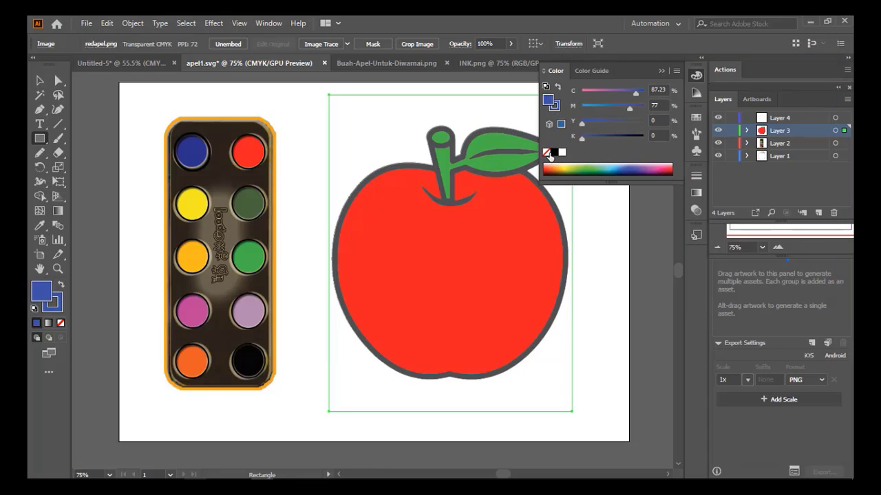
{"action": "left_click", "coordinate": [546, 152]}
{"action": "left_click", "coordinate": [554, 105]}
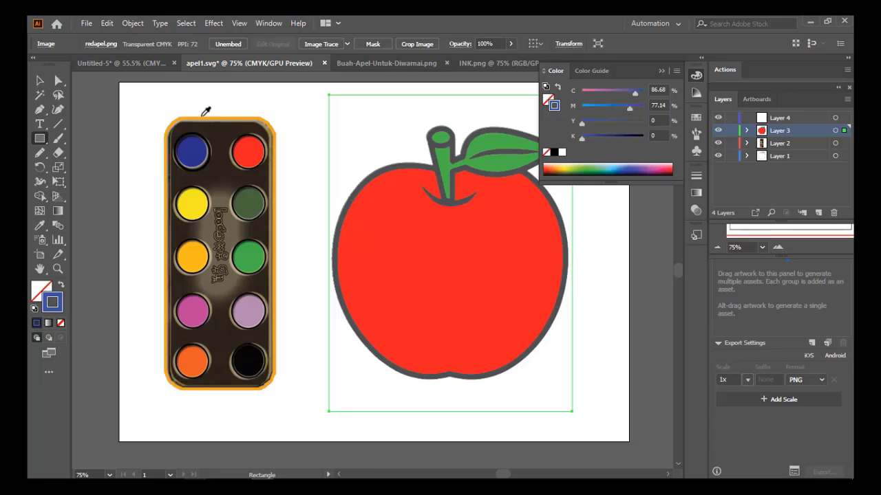
{"action": "left_click", "coordinate": [40, 82]}
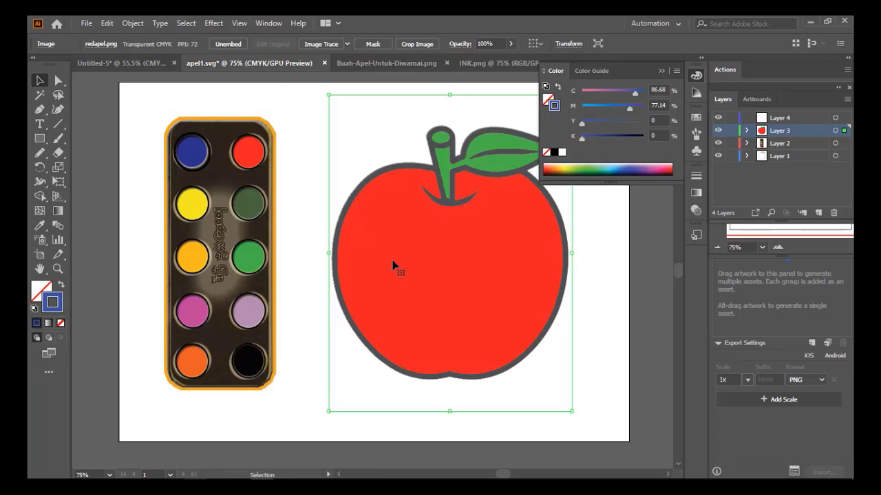
{"action": "left_click", "coordinate": [40, 153]}
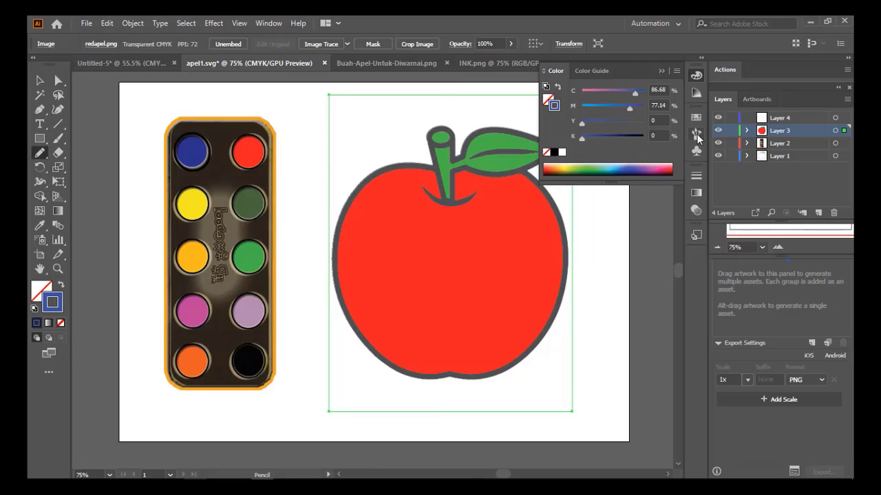
Look through the available swatches, swatch libraries, brushes and symbols
{"action": "left_click", "coordinate": [697, 136]}
{"action": "left_click", "coordinate": [559, 116]}
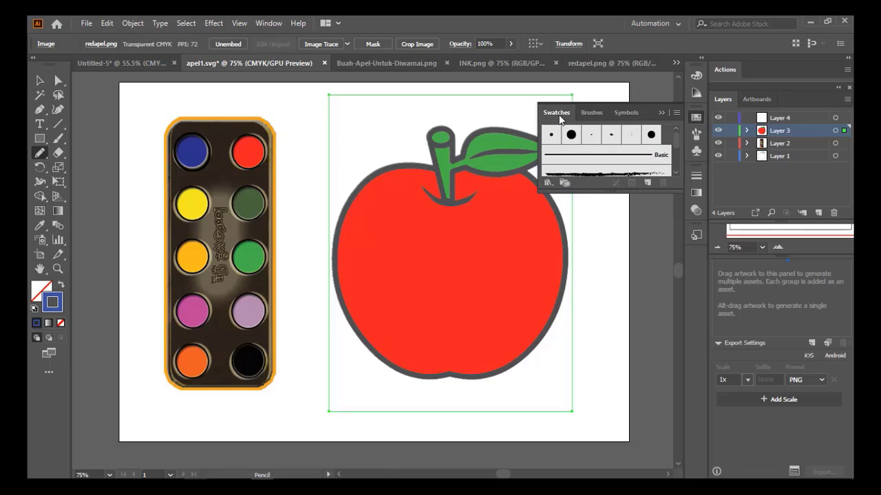
{"action": "left_click", "coordinate": [589, 111]}
{"action": "left_click", "coordinate": [556, 113]}
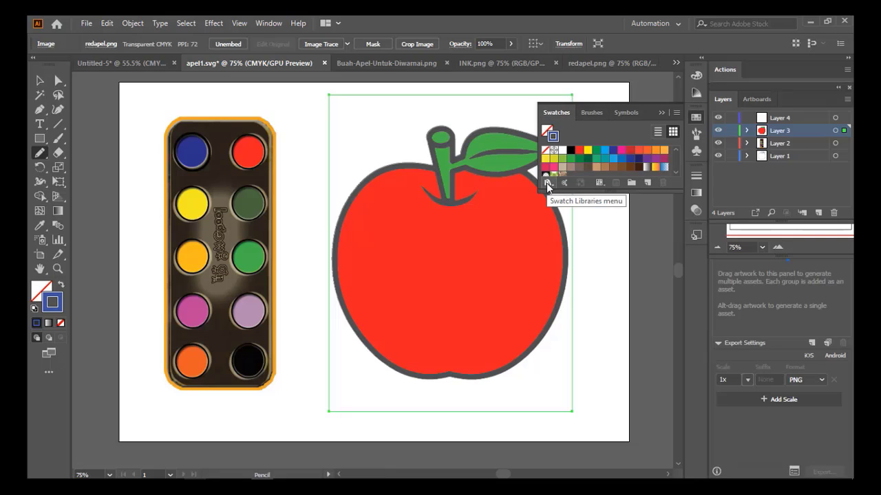
{"action": "left_click", "coordinate": [546, 182]}
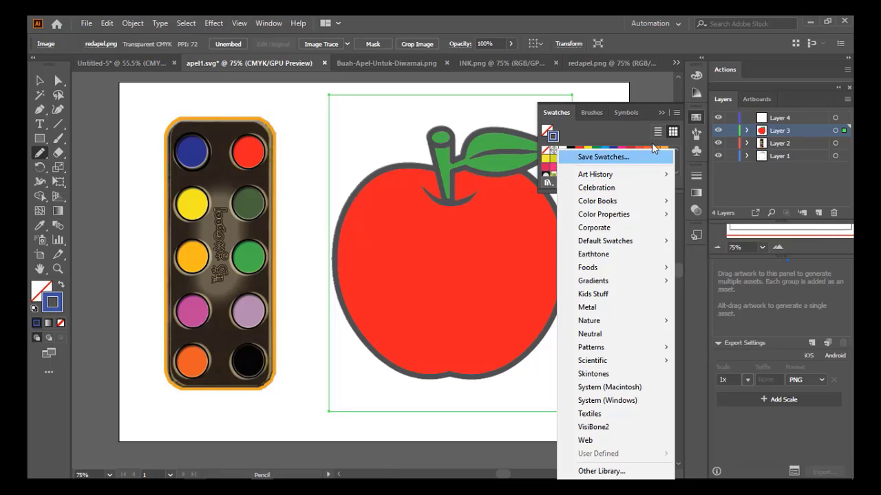
{"action": "left_click", "coordinate": [593, 115]}
{"action": "left_click", "coordinate": [594, 115]}
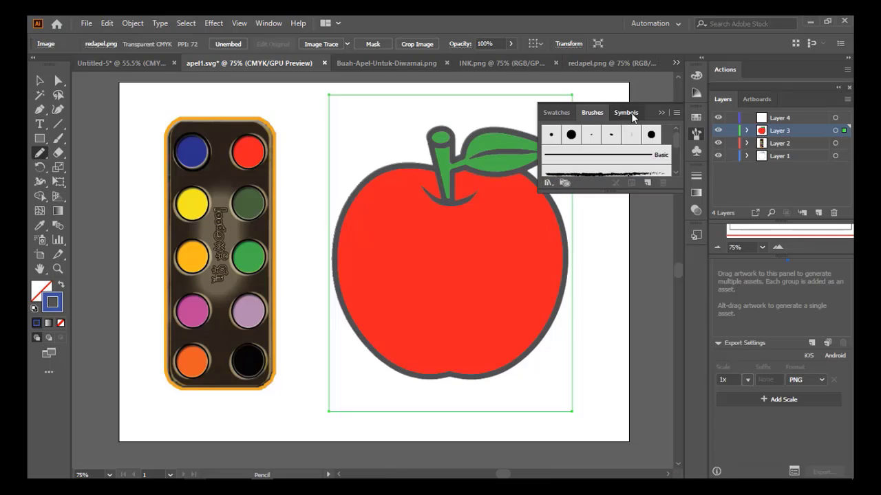
{"action": "left_click", "coordinate": [626, 112]}
{"action": "left_click", "coordinate": [780, 118]}
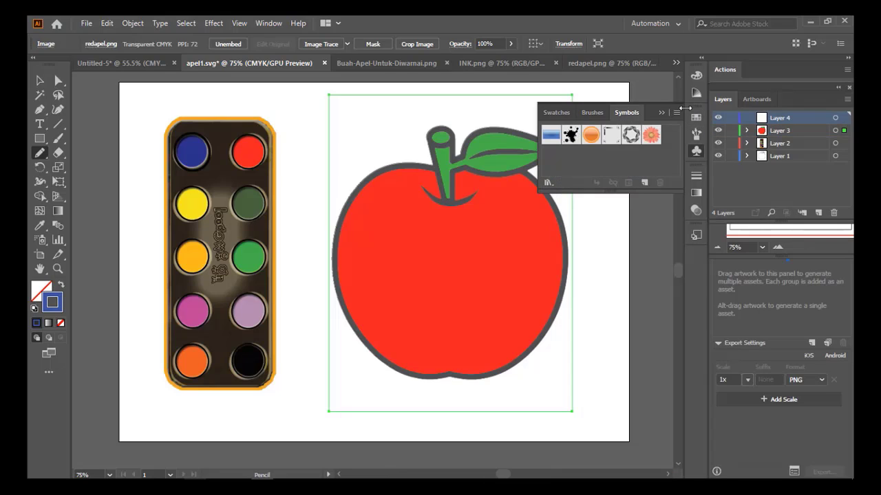
{"action": "left_click", "coordinate": [695, 151]}
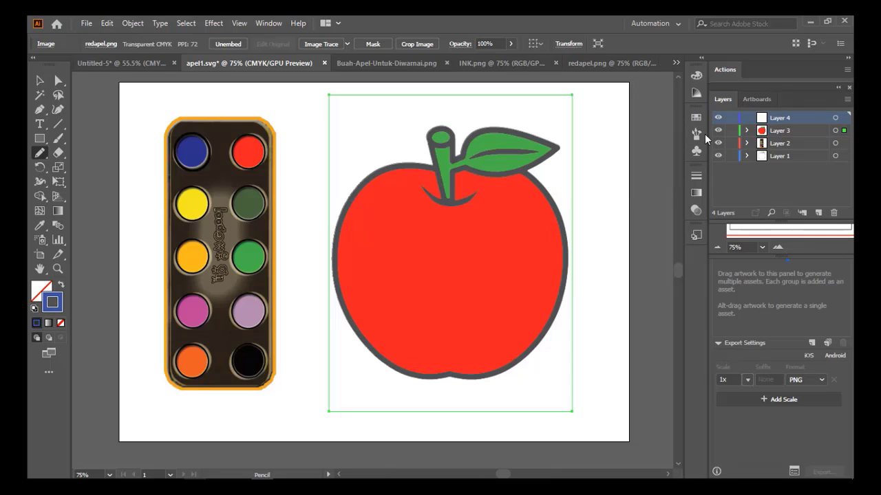
Set the stroke weight to 8 pt
{"action": "left_click", "coordinate": [697, 192]}
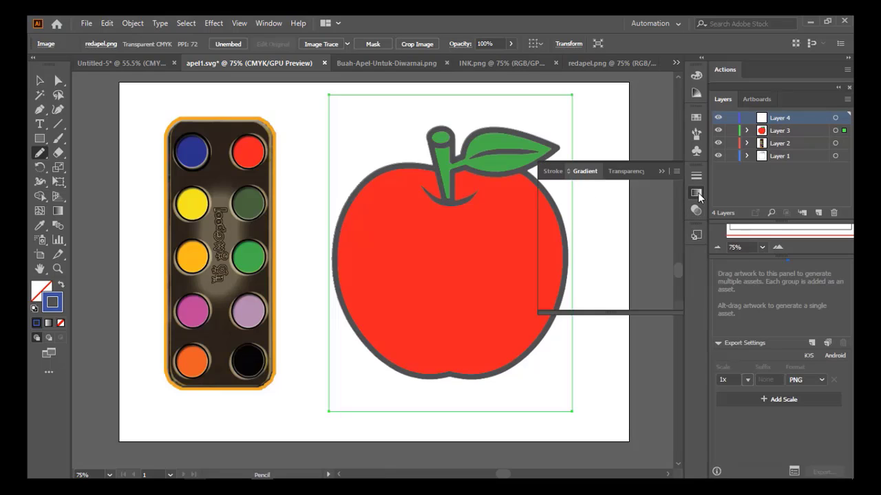
{"action": "left_click", "coordinate": [551, 172]}
{"action": "left_click", "coordinate": [630, 189]}
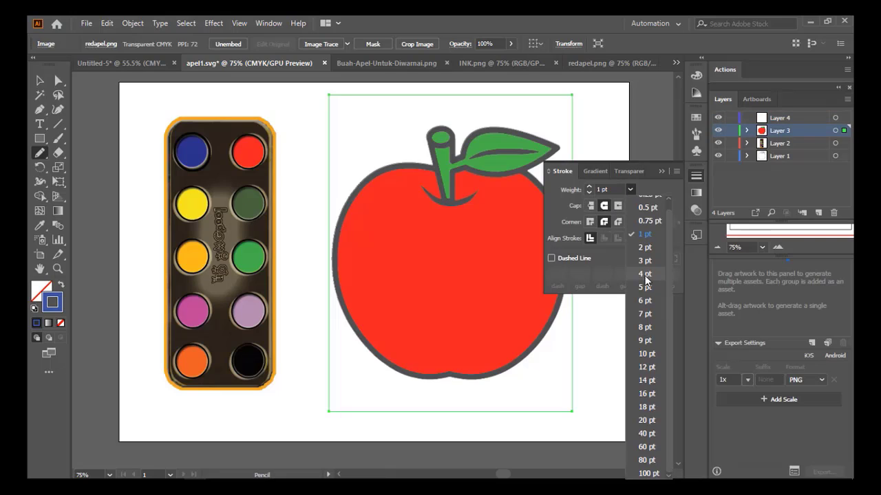
{"action": "left_click", "coordinate": [645, 327]}
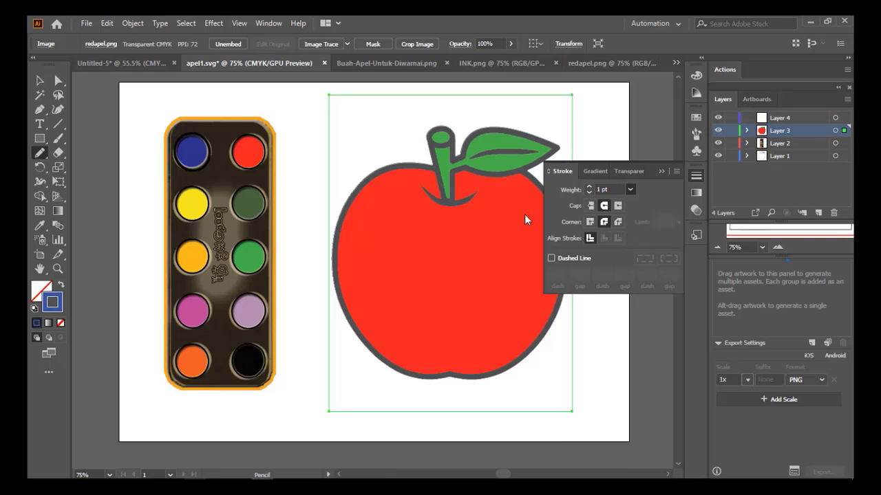
{"action": "left_click", "coordinate": [697, 177]}
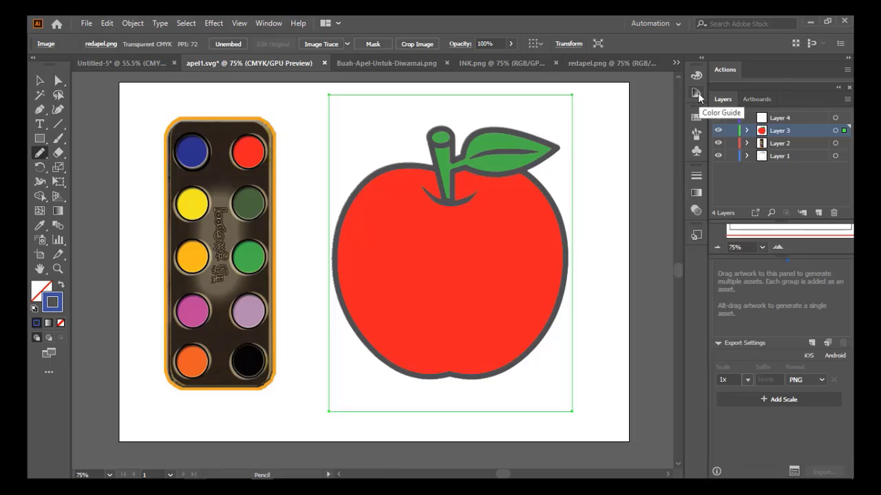
{"action": "left_click", "coordinate": [696, 177]}
{"action": "left_click", "coordinate": [696, 177]}
{"action": "left_click", "coordinate": [696, 192]}
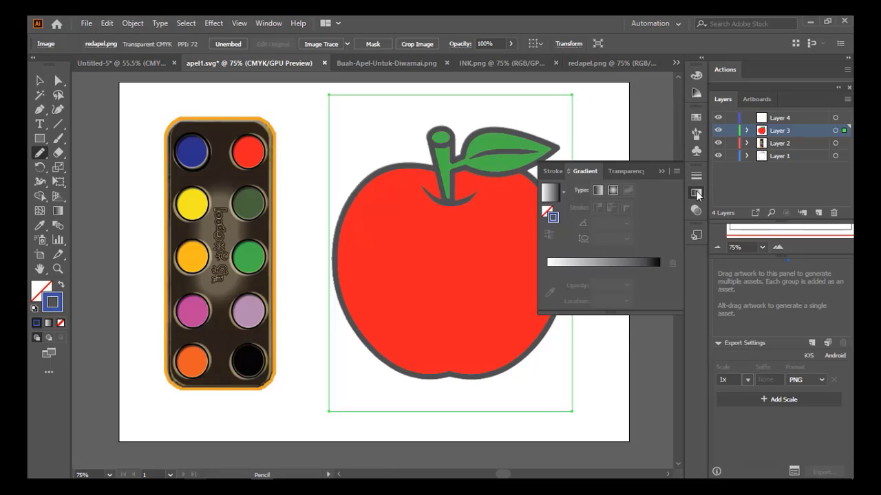
{"action": "left_click", "coordinate": [696, 193]}
{"action": "left_click", "coordinate": [696, 235]}
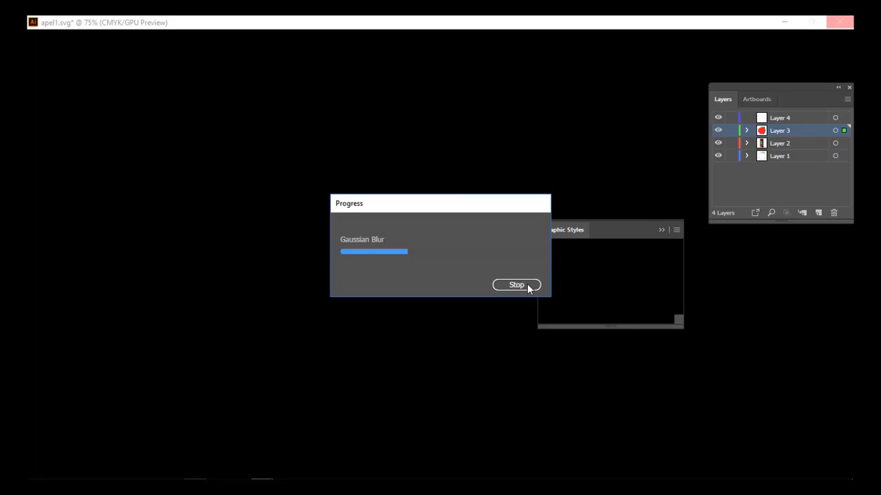
{"action": "left_click", "coordinate": [526, 284]}
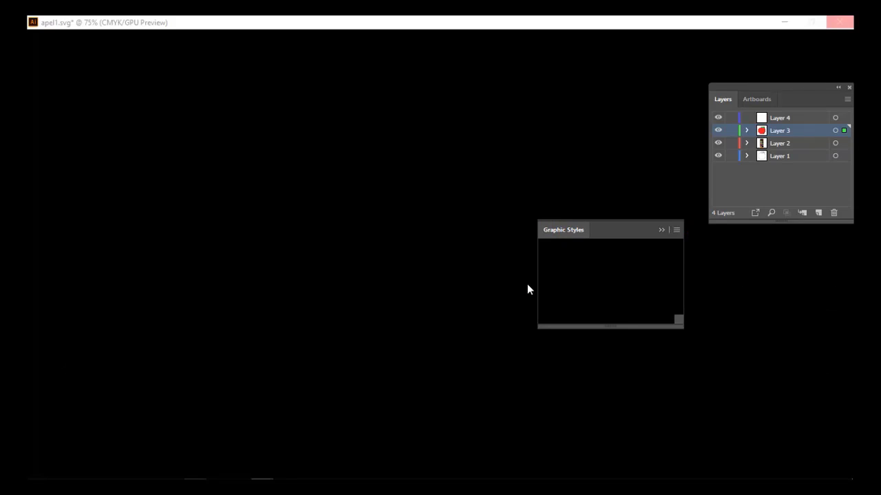
{"action": "left_click", "coordinate": [699, 237]}
Make the empty Layer 4 active with the apple image deselected, and raise the pencil's stroke weight to 9 pt
{"action": "left_click", "coordinate": [834, 118]}
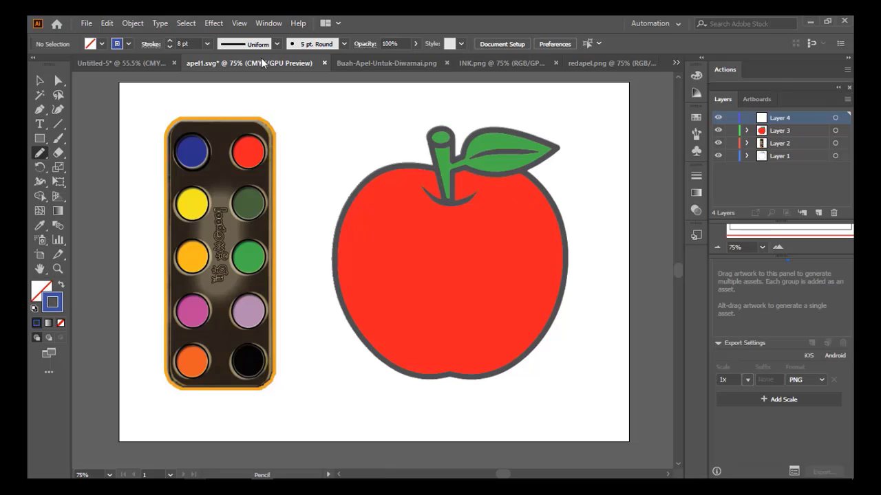
{"action": "left_click", "coordinate": [169, 40]}
{"action": "left_click", "coordinate": [152, 44]}
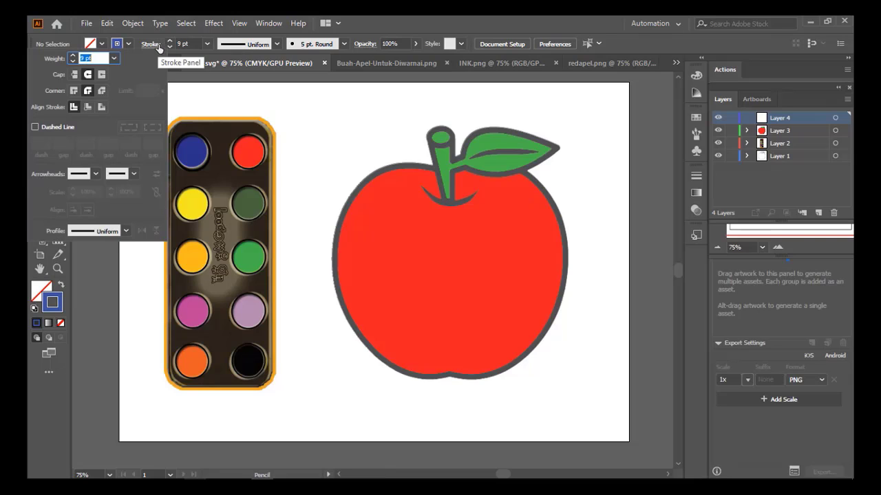
{"action": "left_click", "coordinate": [97, 263]}
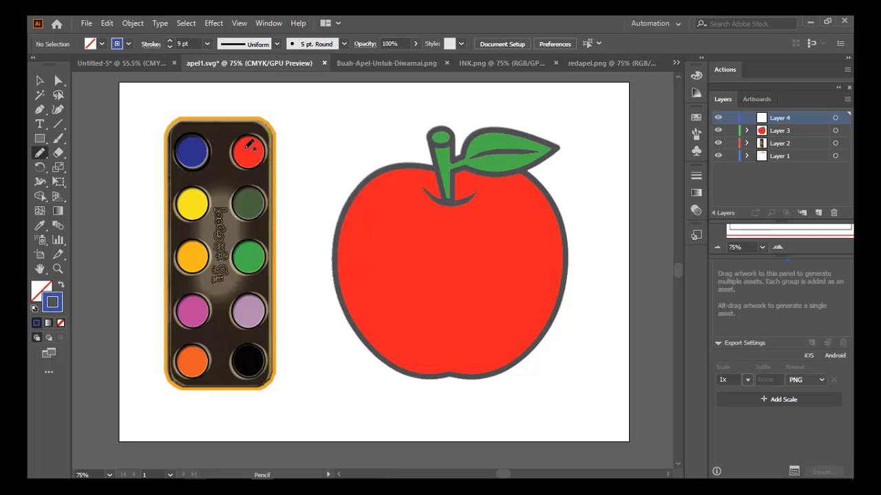
On Layer 4, scribble with the Pencil from the palette's red ink across to the apple and over its entire red body
{"action": "mouse_move", "coordinate": [249, 159]}
{"action": "left_mouse_down"}
{"action": "mouse_move", "coordinate": [256, 147]}
{"action": "mouse_move", "coordinate": [264, 164]}
{"action": "mouse_move", "coordinate": [261, 142]}
{"action": "mouse_move", "coordinate": [309, 171]}
{"action": "mouse_move", "coordinate": [373, 181]}
{"action": "mouse_move", "coordinate": [384, 169]}
{"action": "left_mouse_up"}
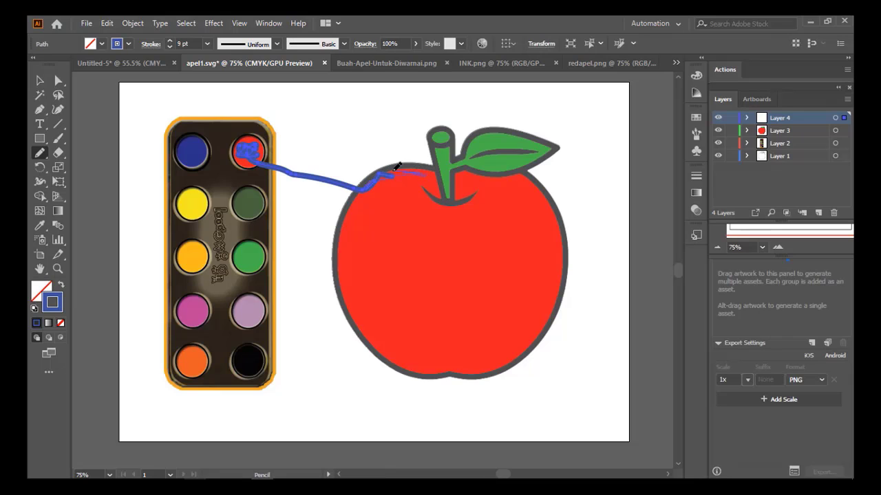
{"action": "left_click_drag", "start_coordinate": [427, 171], "coordinate": [439, 187]}
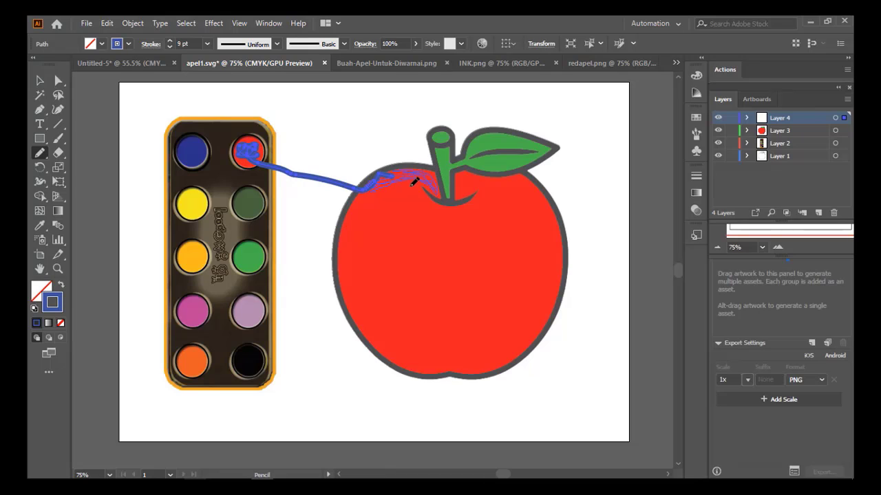
{"action": "mouse_move", "coordinate": [396, 184]}
{"action": "left_mouse_down"}
{"action": "mouse_move", "coordinate": [422, 191]}
{"action": "mouse_move", "coordinate": [410, 201]}
{"action": "mouse_move", "coordinate": [374, 193]}
{"action": "left_mouse_up"}
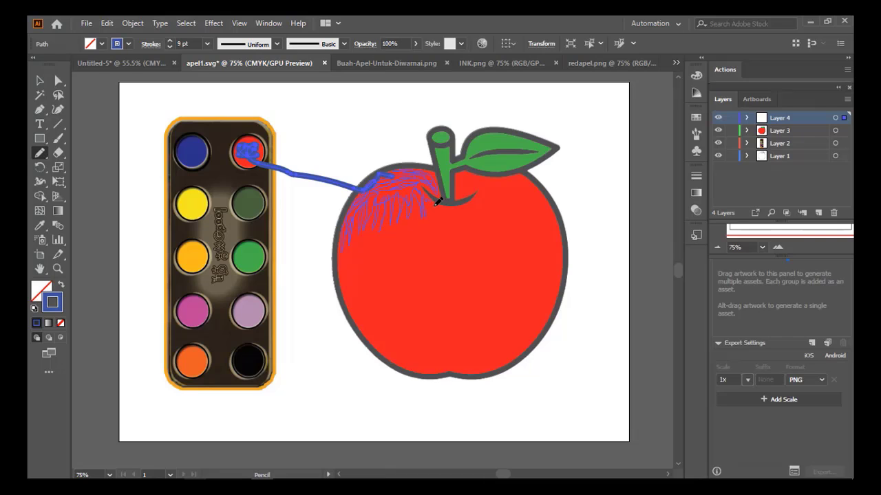
{"action": "left_click_drag", "start_coordinate": [447, 210], "coordinate": [478, 209]}
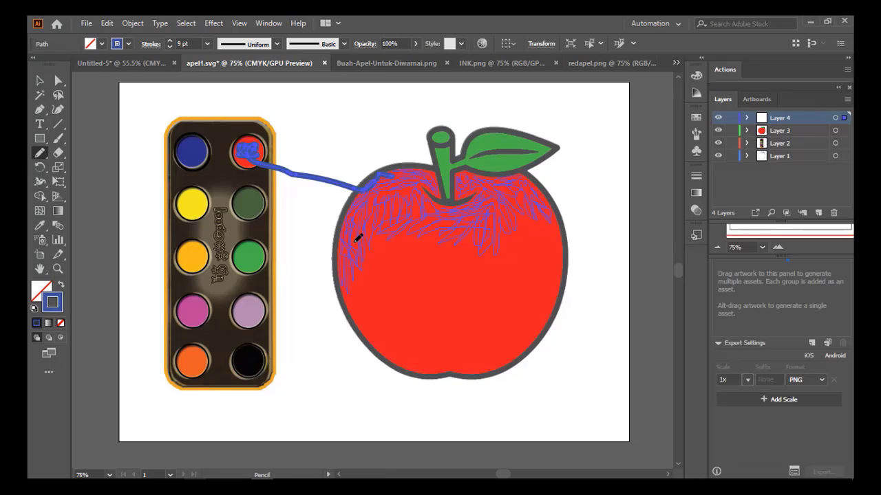
{"action": "mouse_move", "coordinate": [357, 317]}
{"action": "left_mouse_down"}
{"action": "mouse_move", "coordinate": [351, 286]}
{"action": "mouse_move", "coordinate": [370, 291]}
{"action": "mouse_move", "coordinate": [385, 316]}
{"action": "mouse_move", "coordinate": [369, 289]}
{"action": "left_mouse_up"}
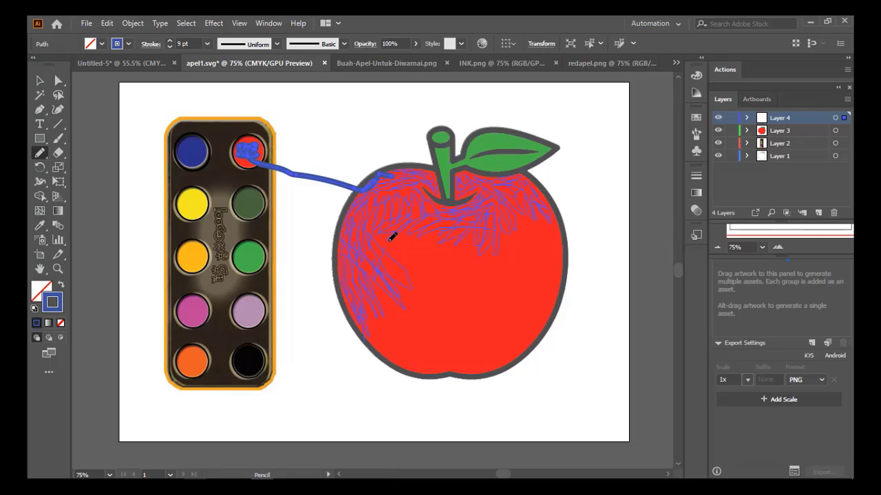
{"action": "left_click_drag", "start_coordinate": [413, 266], "coordinate": [425, 237]}
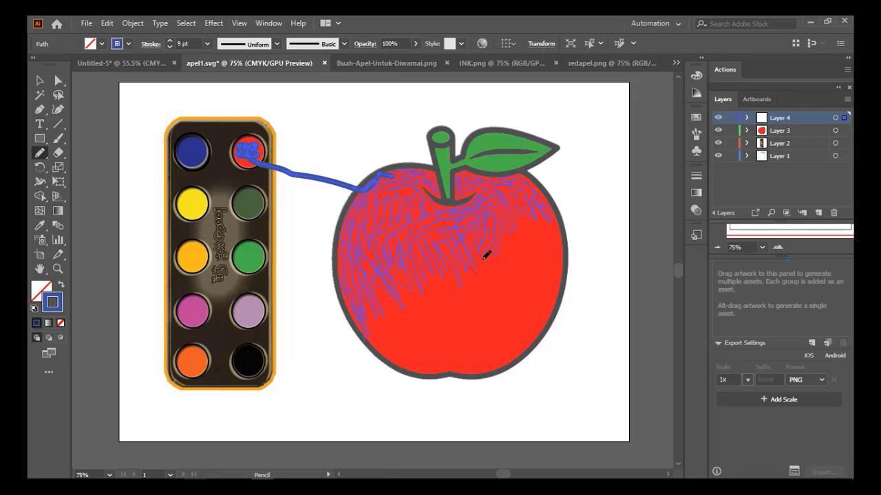
{"action": "mouse_move", "coordinate": [487, 255]}
{"action": "left_mouse_down"}
{"action": "mouse_move", "coordinate": [555, 429]}
{"action": "mouse_move", "coordinate": [504, 281]}
{"action": "left_mouse_up"}
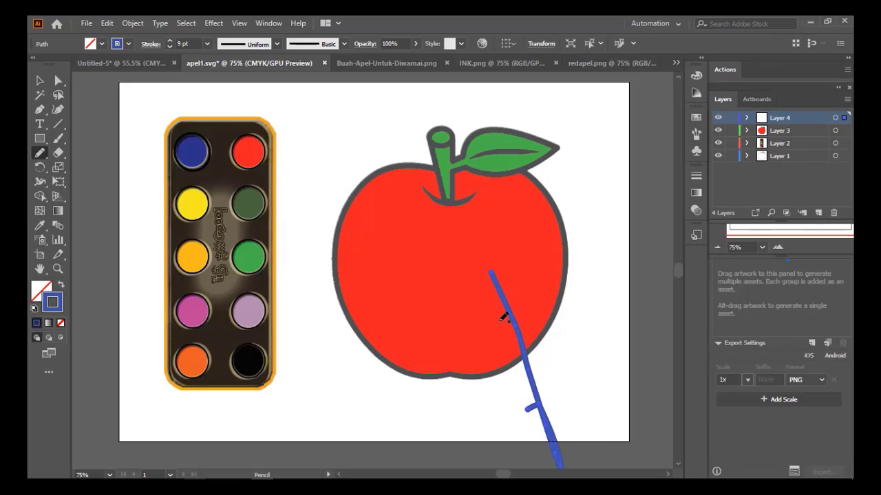
{"action": "mouse_move", "coordinate": [486, 359]}
{"action": "left_mouse_down"}
{"action": "mouse_move", "coordinate": [521, 336]}
{"action": "mouse_move", "coordinate": [527, 313]}
{"action": "left_mouse_up"}
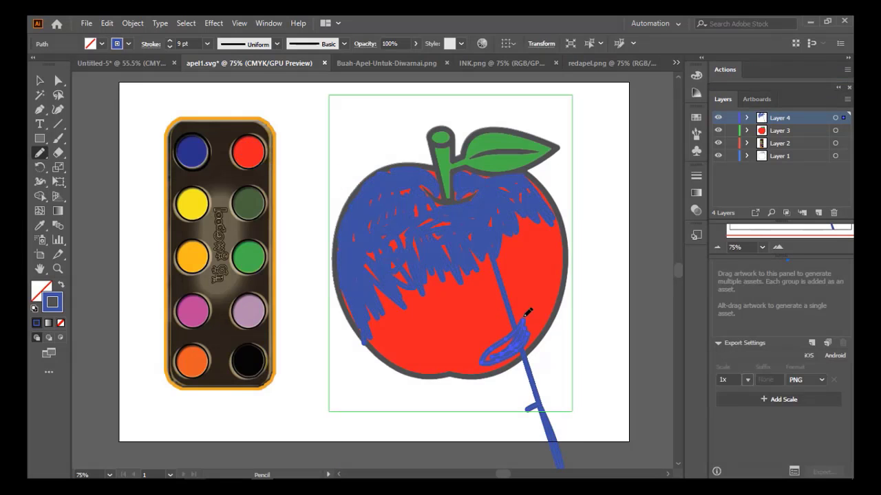
{"action": "mouse_move", "coordinate": [518, 347]}
{"action": "left_mouse_down"}
{"action": "mouse_move", "coordinate": [502, 362]}
{"action": "mouse_move", "coordinate": [534, 342]}
{"action": "mouse_move", "coordinate": [541, 322]}
{"action": "mouse_move", "coordinate": [488, 350]}
{"action": "mouse_move", "coordinate": [554, 293]}
{"action": "mouse_move", "coordinate": [532, 333]}
{"action": "mouse_move", "coordinate": [549, 300]}
{"action": "left_mouse_up"}
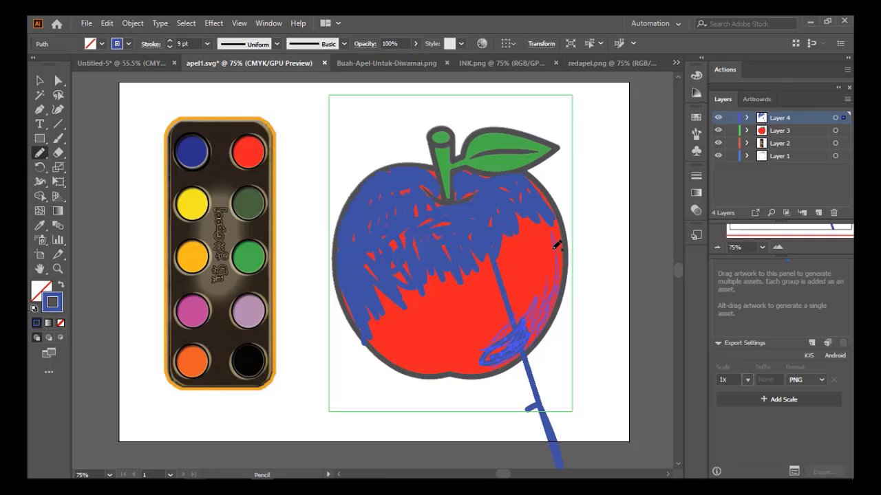
{"action": "mouse_move", "coordinate": [530, 179]}
{"action": "left_mouse_down"}
{"action": "mouse_move", "coordinate": [563, 234]}
{"action": "mouse_move", "coordinate": [559, 279]}
{"action": "mouse_move", "coordinate": [547, 212]}
{"action": "mouse_move", "coordinate": [539, 225]}
{"action": "mouse_move", "coordinate": [551, 280]}
{"action": "left_mouse_up"}
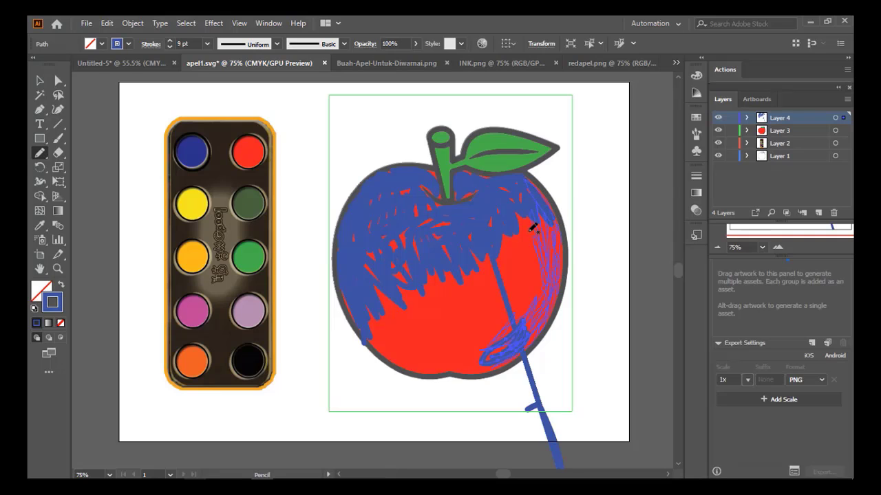
{"action": "mouse_move", "coordinate": [532, 228]}
{"action": "left_mouse_down"}
{"action": "mouse_move", "coordinate": [520, 252]}
{"action": "mouse_move", "coordinate": [552, 286]}
{"action": "left_mouse_up"}
{"action": "mouse_move", "coordinate": [519, 229]}
{"action": "left_mouse_down"}
{"action": "mouse_move", "coordinate": [510, 299]}
{"action": "mouse_move", "coordinate": [543, 323]}
{"action": "mouse_move", "coordinate": [516, 264]}
{"action": "mouse_move", "coordinate": [526, 245]}
{"action": "mouse_move", "coordinate": [517, 204]}
{"action": "mouse_move", "coordinate": [508, 293]}
{"action": "mouse_move", "coordinate": [529, 313]}
{"action": "mouse_move", "coordinate": [503, 270]}
{"action": "mouse_move", "coordinate": [477, 282]}
{"action": "mouse_move", "coordinate": [497, 313]}
{"action": "mouse_move", "coordinate": [489, 329]}
{"action": "mouse_move", "coordinate": [481, 260]}
{"action": "mouse_move", "coordinate": [495, 334]}
{"action": "mouse_move", "coordinate": [508, 326]}
{"action": "mouse_move", "coordinate": [476, 261]}
{"action": "mouse_move", "coordinate": [495, 329]}
{"action": "mouse_move", "coordinate": [486, 372]}
{"action": "mouse_move", "coordinate": [469, 363]}
{"action": "mouse_move", "coordinate": [426, 371]}
{"action": "mouse_move", "coordinate": [387, 346]}
{"action": "mouse_move", "coordinate": [381, 324]}
{"action": "left_mouse_up"}
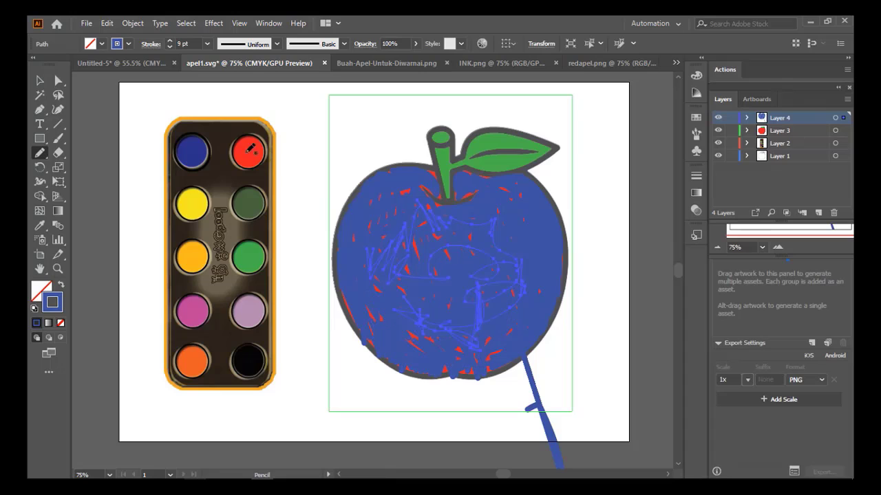
Select all scribble paths on Layer 4 and set their stroke weight to 18 pt
{"action": "left_click", "coordinate": [206, 43]}
{"action": "left_click", "coordinate": [224, 229]}
{"action": "left_click", "coordinate": [844, 118]}
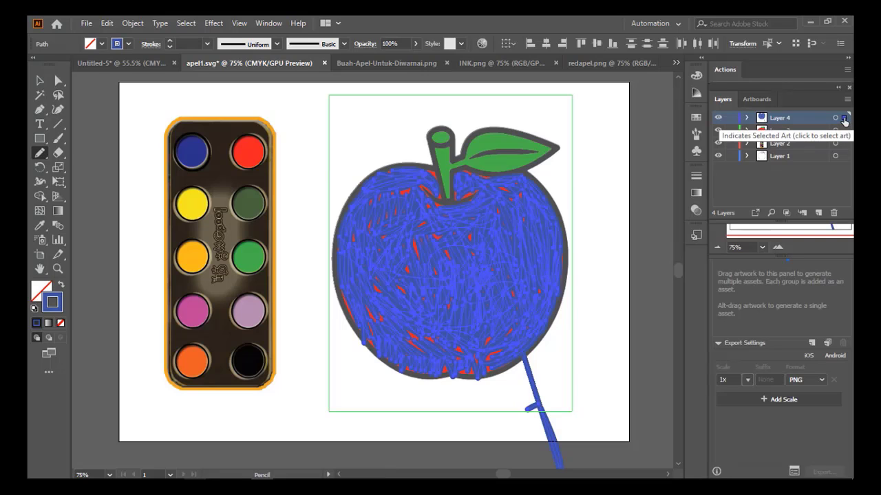
{"action": "left_click", "coordinate": [206, 43]}
{"action": "left_click", "coordinate": [233, 229]}
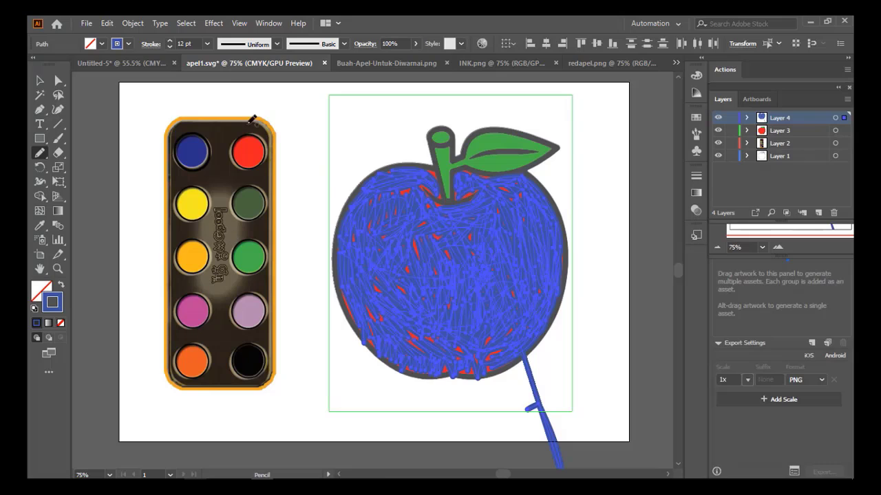
{"action": "left_click", "coordinate": [747, 118]}
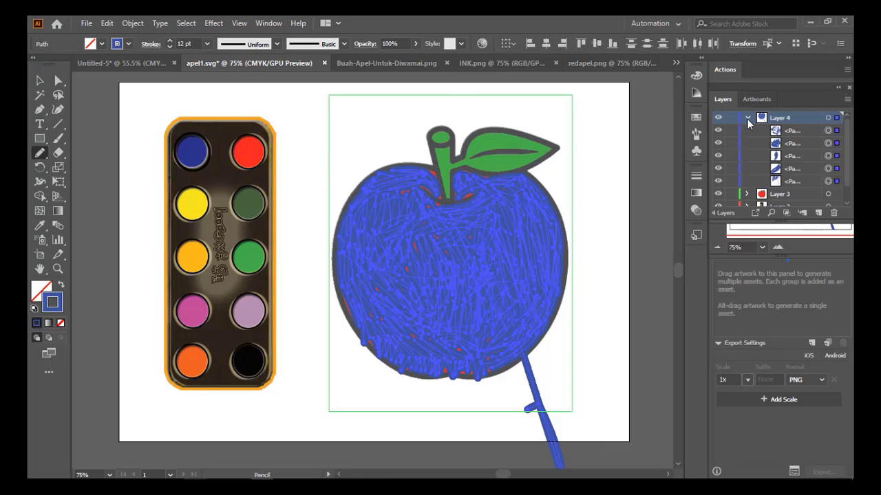
{"action": "left_click", "coordinate": [747, 118]}
{"action": "left_click", "coordinate": [206, 43]}
{"action": "left_click", "coordinate": [228, 253]}
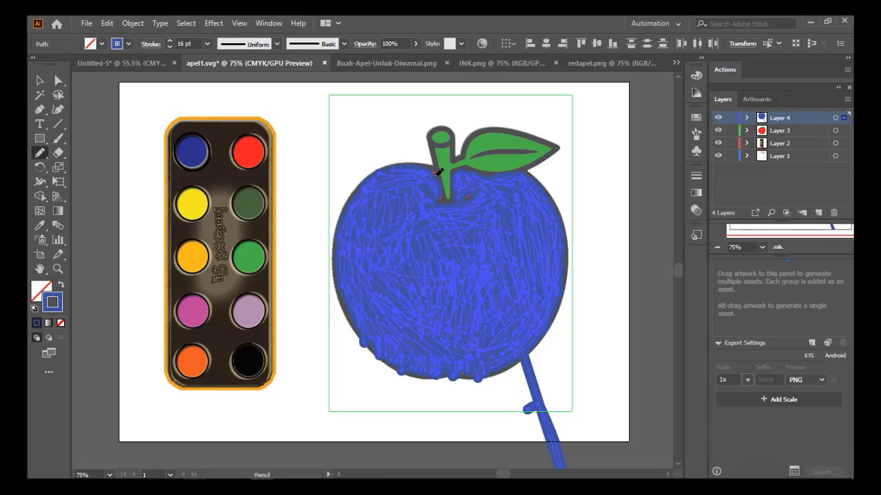
{"action": "left_click", "coordinate": [208, 45]}
{"action": "left_click", "coordinate": [228, 265]}
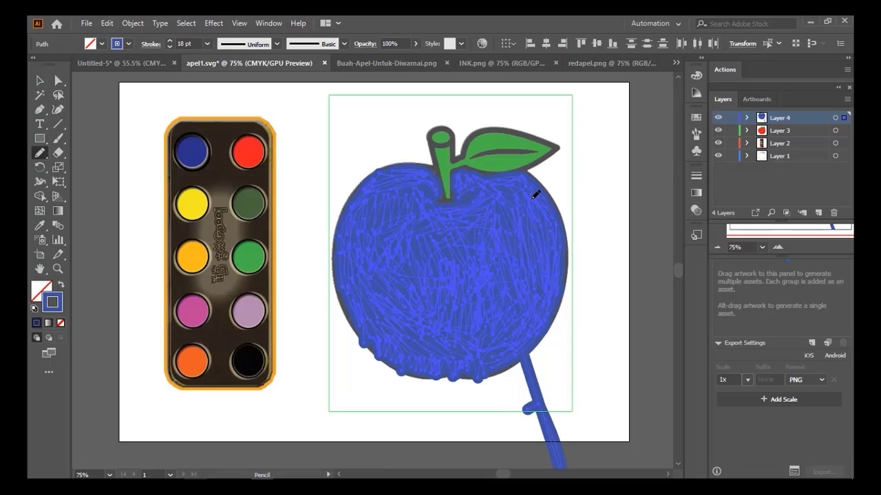
Scribble with the Pencil from the palette's bright green ink across to the apple, covering its stem and leaf
{"action": "mouse_move", "coordinate": [263, 247]}
{"action": "left_mouse_down"}
{"action": "mouse_move", "coordinate": [239, 258]}
{"action": "mouse_move", "coordinate": [258, 260]}
{"action": "mouse_move", "coordinate": [247, 261]}
{"action": "mouse_move", "coordinate": [446, 136]}
{"action": "mouse_move", "coordinate": [438, 136]}
{"action": "mouse_move", "coordinate": [444, 162]}
{"action": "mouse_move", "coordinate": [441, 149]}
{"action": "mouse_move", "coordinate": [450, 150]}
{"action": "mouse_move", "coordinate": [448, 185]}
{"action": "mouse_move", "coordinate": [446, 154]}
{"action": "left_mouse_up"}
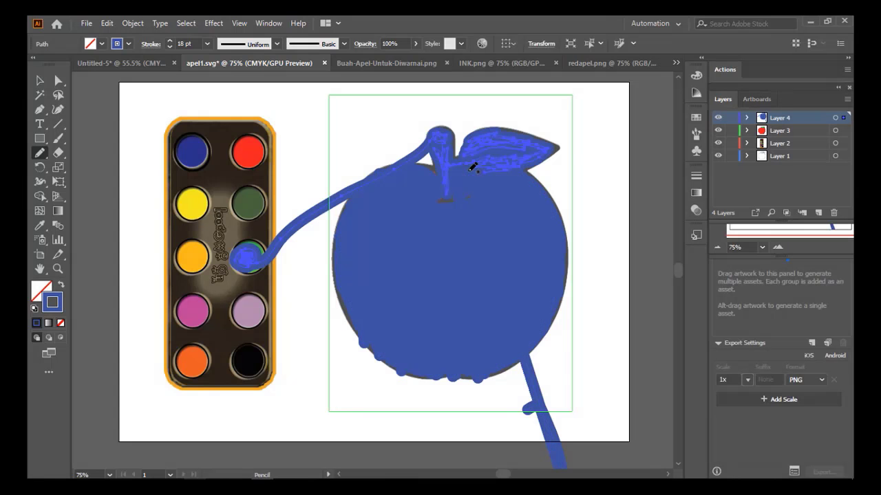
Examine which part of the apple each Layer 4 path covers by toggling the paths' visibility one at a time
{"action": "left_click", "coordinate": [747, 131]}
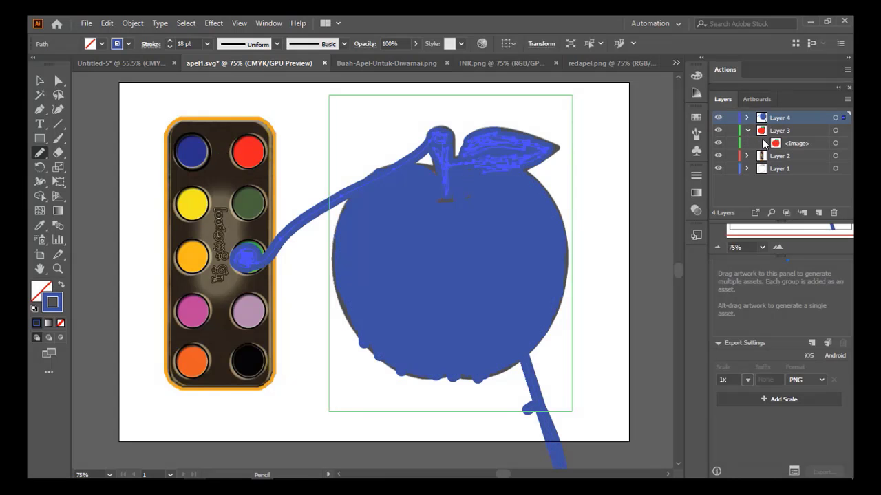
{"action": "left_click", "coordinate": [747, 131]}
{"action": "left_click", "coordinate": [747, 118]}
{"action": "left_click", "coordinate": [717, 130]}
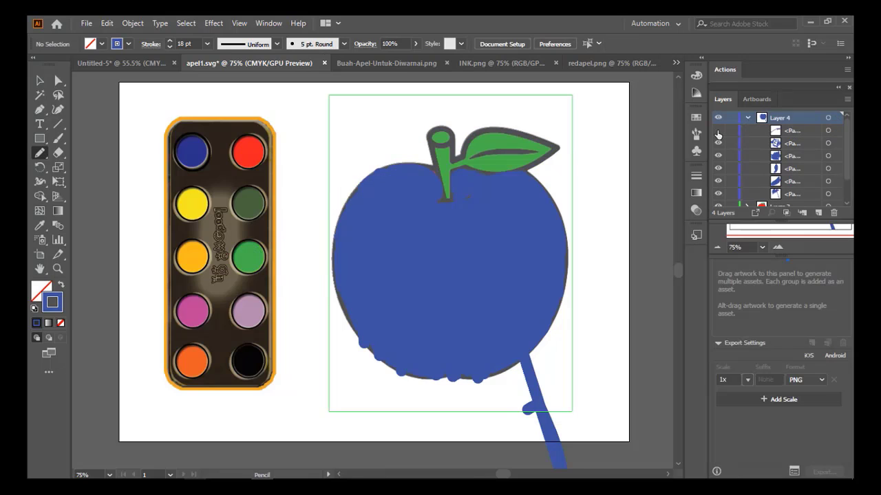
{"action": "left_click", "coordinate": [718, 130]}
{"action": "scroll", "coordinate": [838, 169], "scroll_direction": "down", "scroll_amount": 3}
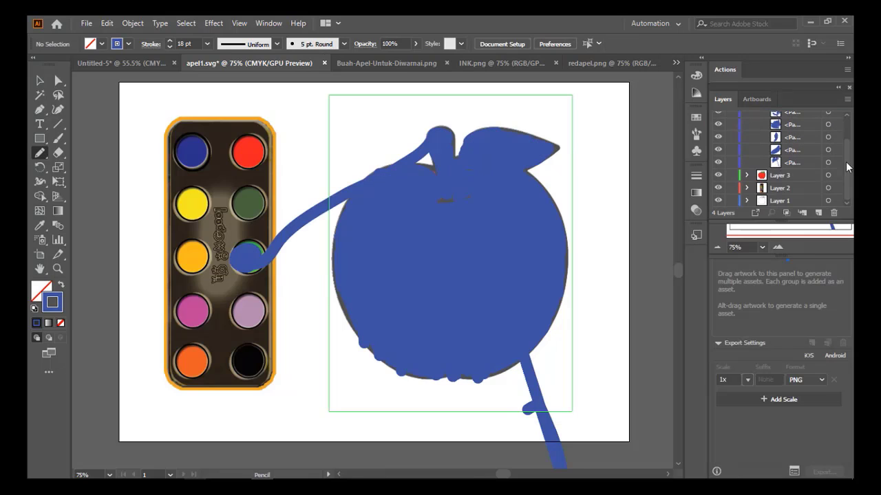
{"action": "scroll", "coordinate": [801, 141], "scroll_direction": "up", "scroll_amount": 3}
{"action": "left_click", "coordinate": [793, 145]}
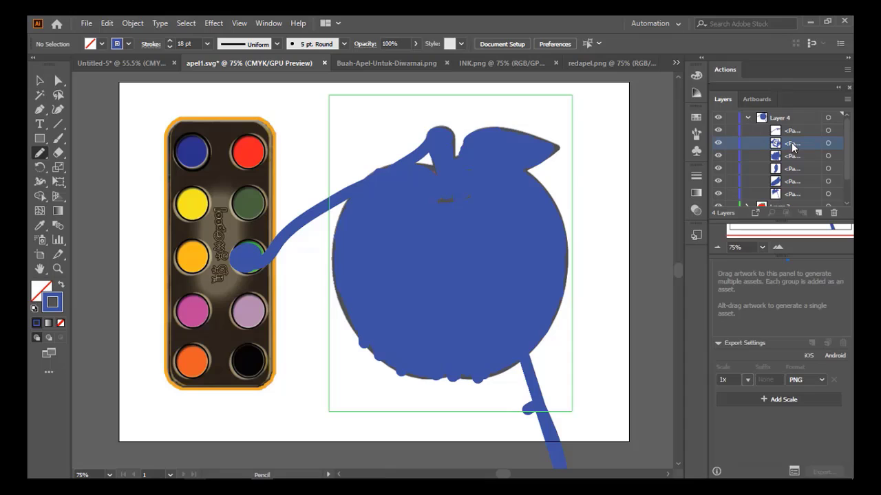
{"action": "left_click", "coordinate": [718, 143]}
{"action": "left_click", "coordinate": [718, 156]}
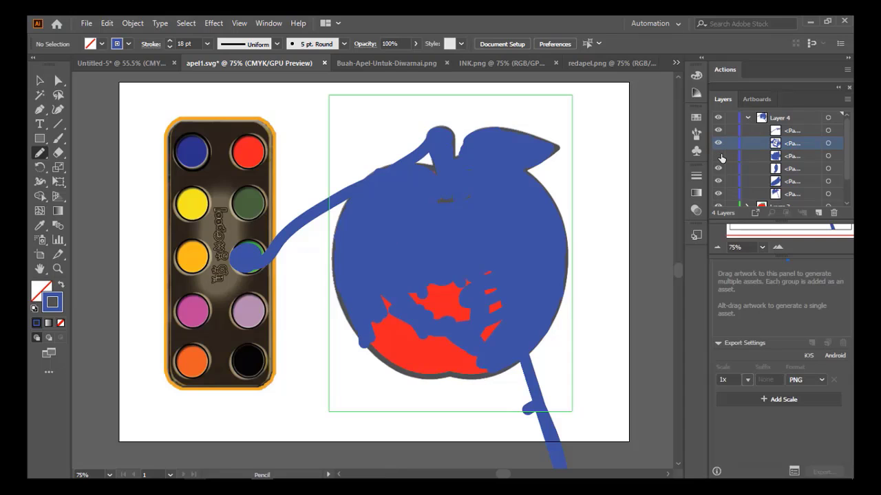
{"action": "left_click", "coordinate": [718, 156]}
{"action": "left_click", "coordinate": [718, 169]}
{"action": "left_click", "coordinate": [717, 169]}
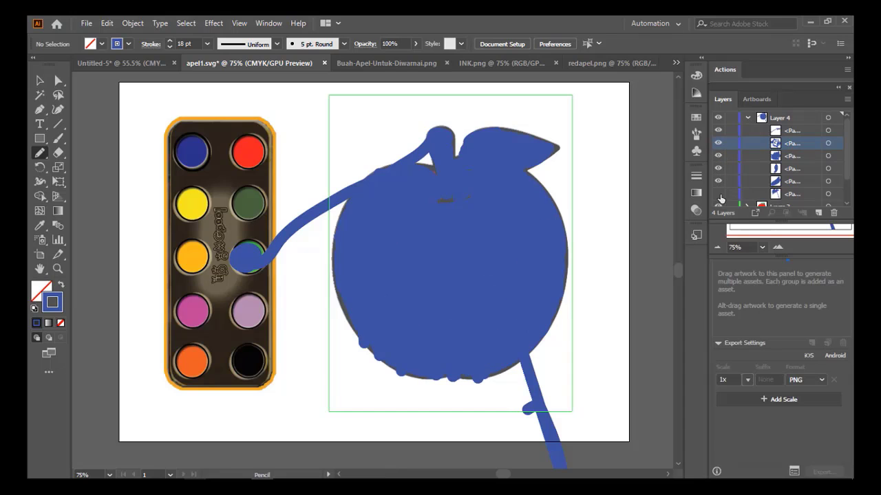
{"action": "left_click", "coordinate": [718, 194]}
{"action": "left_click", "coordinate": [718, 194]}
Draw a Pencil path from the palette's red ink to the apple's upper body, and check what Layer 4's bottom path covers
{"action": "left_click", "coordinate": [783, 194]}
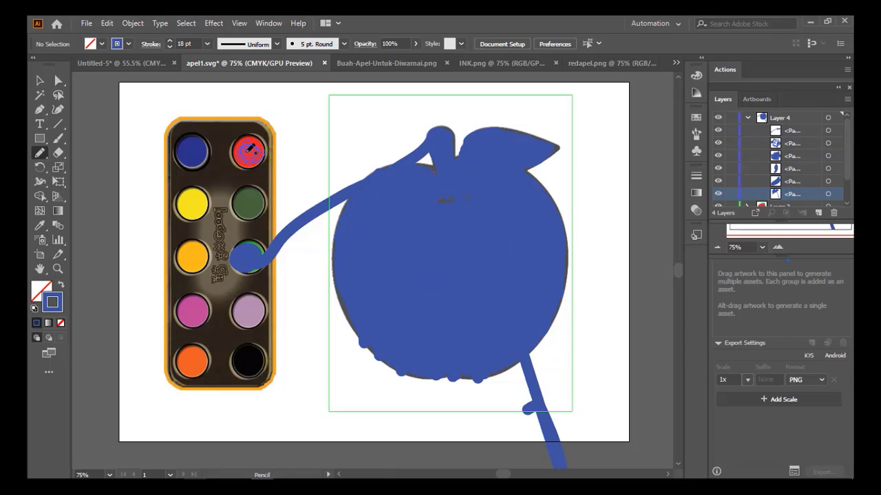
{"action": "left_click_drag", "start_coordinate": [248, 150], "coordinate": [400, 207]}
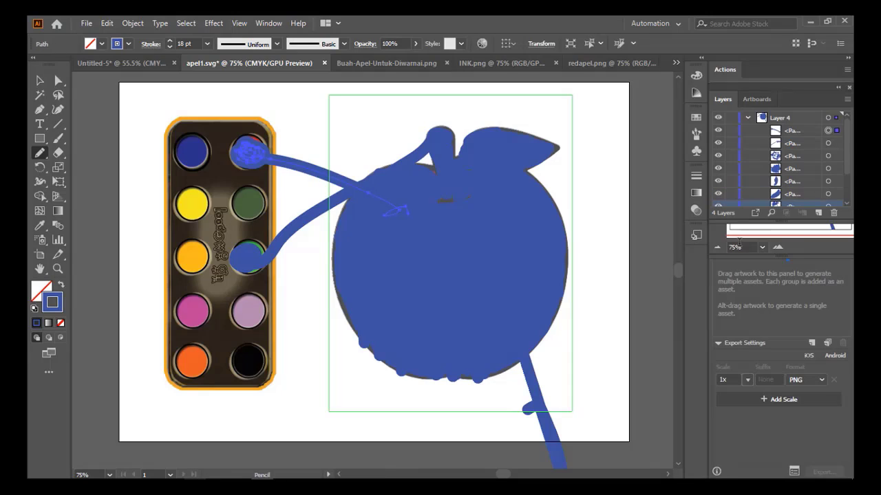
{"action": "scroll", "coordinate": [784, 177], "scroll_direction": "down", "scroll_amount": 1}
{"action": "left_click", "coordinate": [717, 178]}
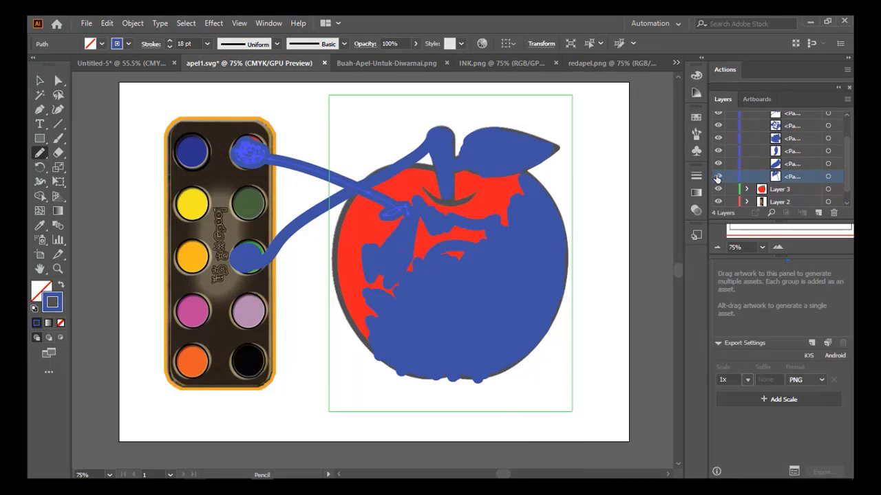
{"action": "left_click", "coordinate": [717, 177]}
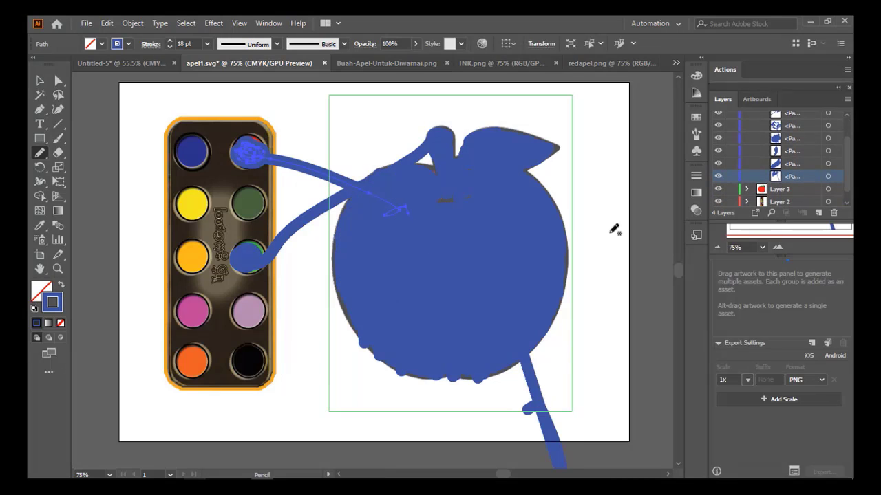
{"action": "scroll", "coordinate": [791, 158], "scroll_direction": "up", "scroll_amount": 5}
{"action": "left_click", "coordinate": [746, 118]}
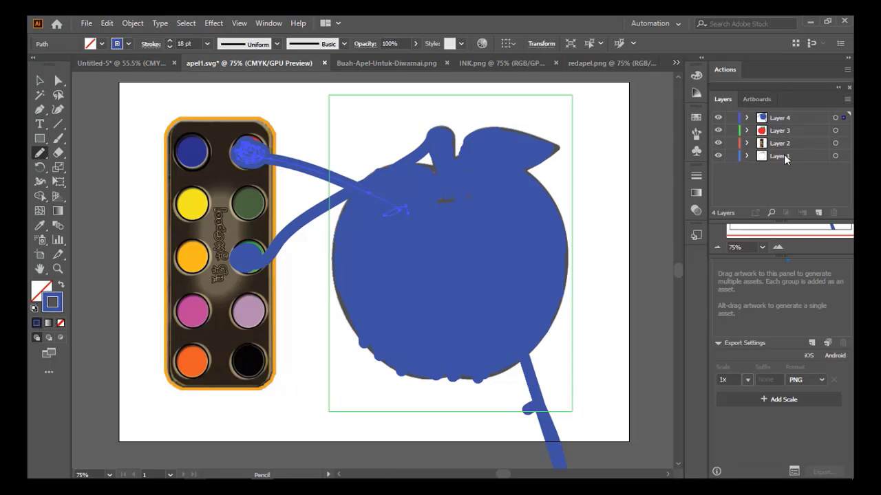
Delete Layer 1 with its artwork and lock Layers 2 and 3
{"action": "left_click", "coordinate": [787, 157]}
{"action": "left_click", "coordinate": [834, 213]}
{"action": "left_click", "coordinate": [481, 270]}
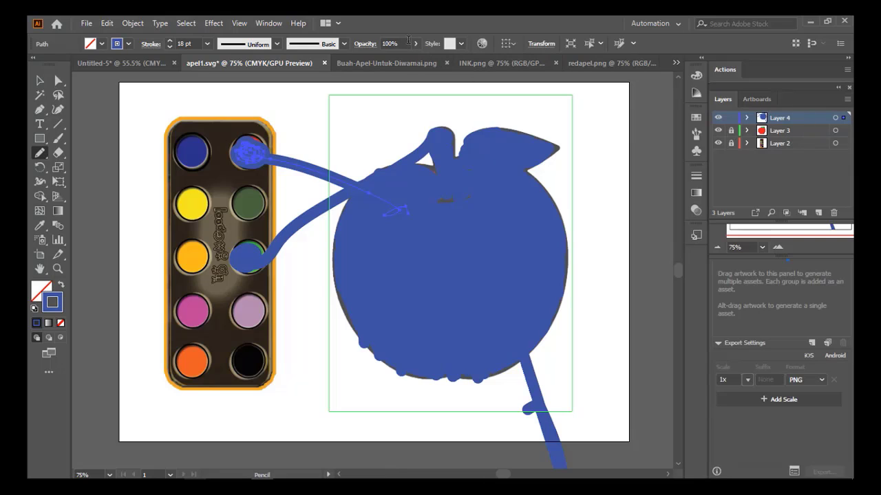
Set the opacity of all pencil paths on Layer 4 to 0%
{"action": "left_click", "coordinate": [416, 43]}
{"action": "left_click_drag", "start_coordinate": [416, 60], "coordinate": [362, 65]}
{"action": "left_click", "coordinate": [442, 119]}
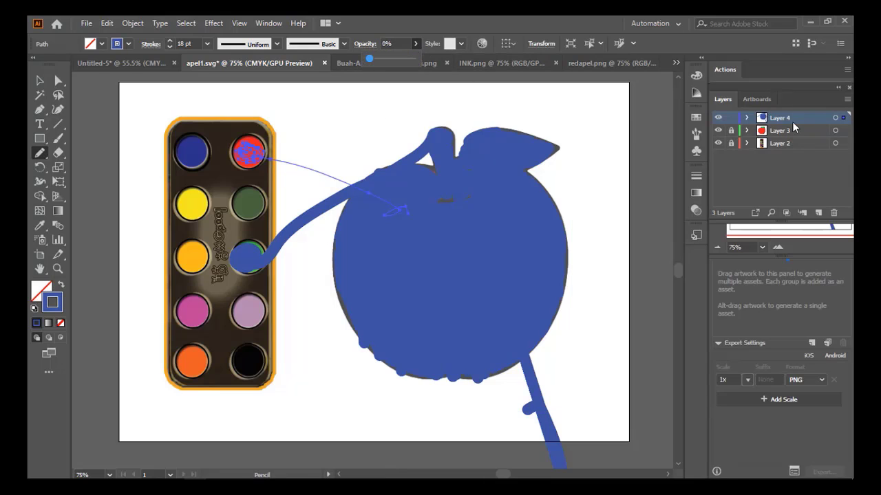
{"action": "left_click", "coordinate": [747, 118]}
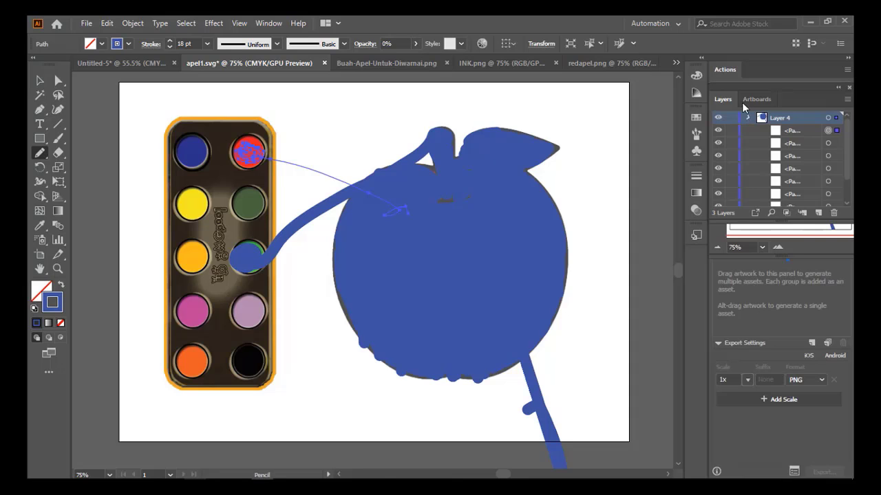
{"action": "left_click", "coordinate": [835, 118]}
{"action": "left_click", "coordinate": [415, 43]}
{"action": "mouse_move", "coordinate": [394, 59]}
{"action": "left_mouse_down"}
{"action": "mouse_move", "coordinate": [427, 72]}
{"action": "mouse_move", "coordinate": [370, 59]}
{"action": "left_mouse_up"}
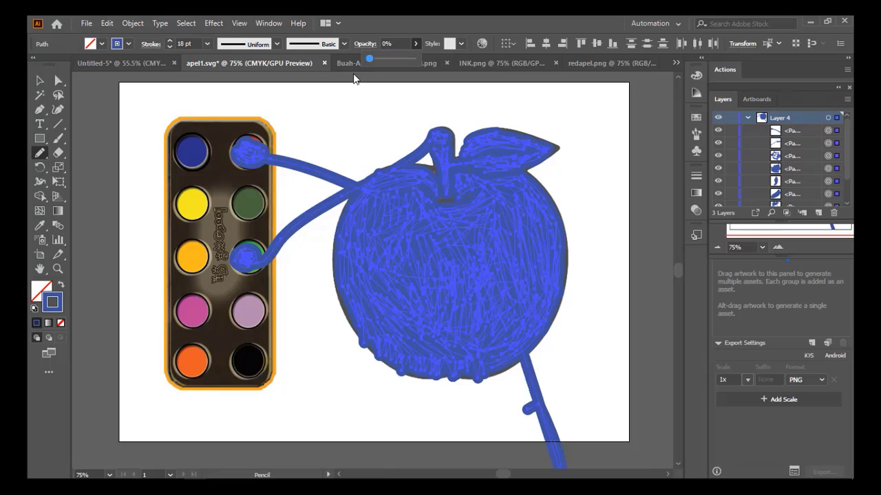
{"action": "left_click", "coordinate": [474, 195]}
{"action": "left_click", "coordinate": [747, 118]}
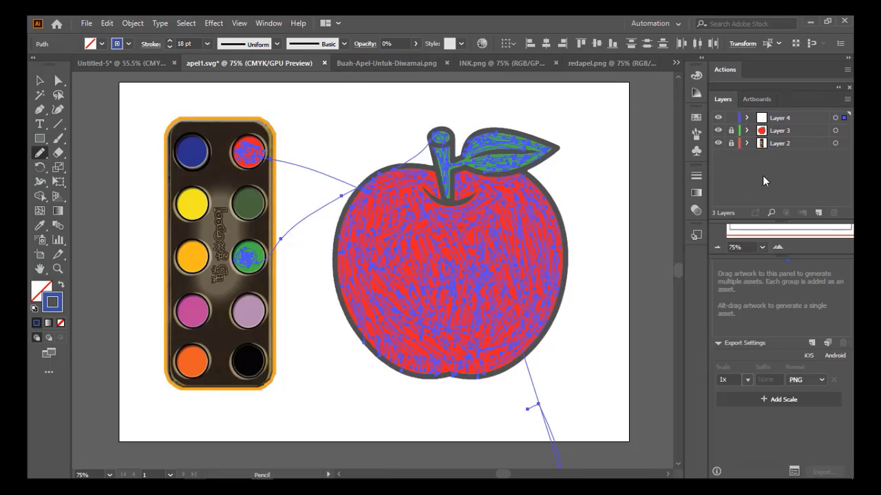
Save the artwork as a new SVG file named apel2.svg in the COLORING VIDEO folder
{"action": "left_click", "coordinate": [86, 24]}
{"action": "left_click", "coordinate": [189, 138]}
{"action": "left_click", "coordinate": [128, 242]}
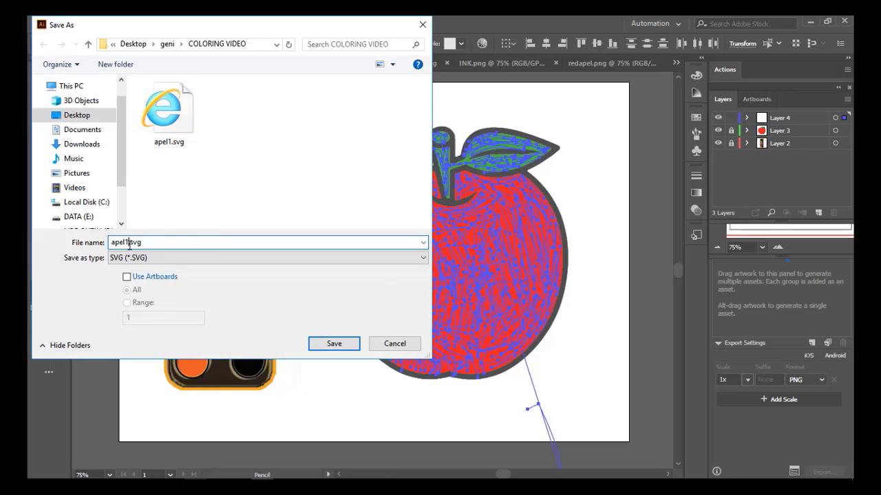
{"action": "left_click", "coordinate": [399, 343]}
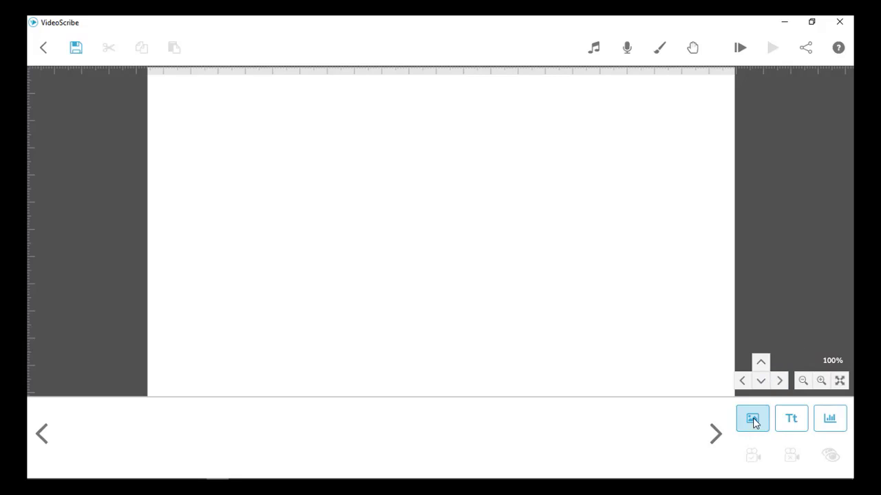
Switch to VideoScribe and import apel1.svg from the COLORING VIDEO folder onto the empty canvas
{"action": "left_click", "coordinate": [753, 420]}
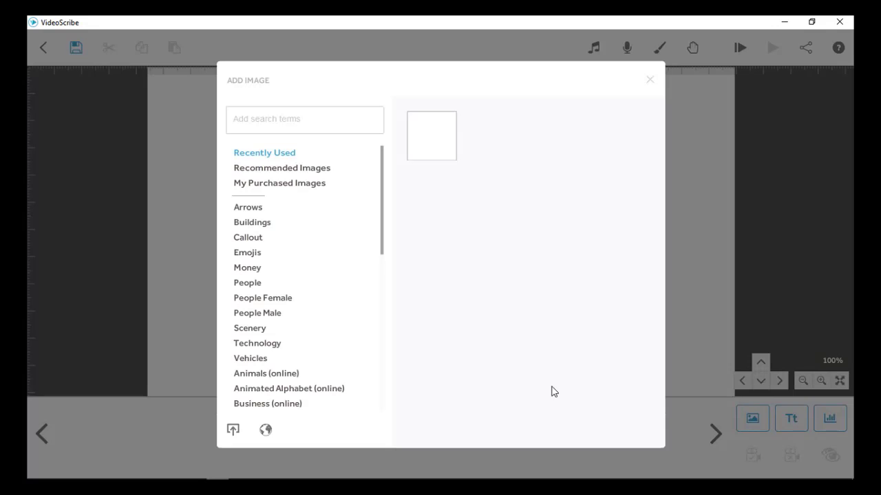
{"action": "left_click", "coordinate": [234, 430]}
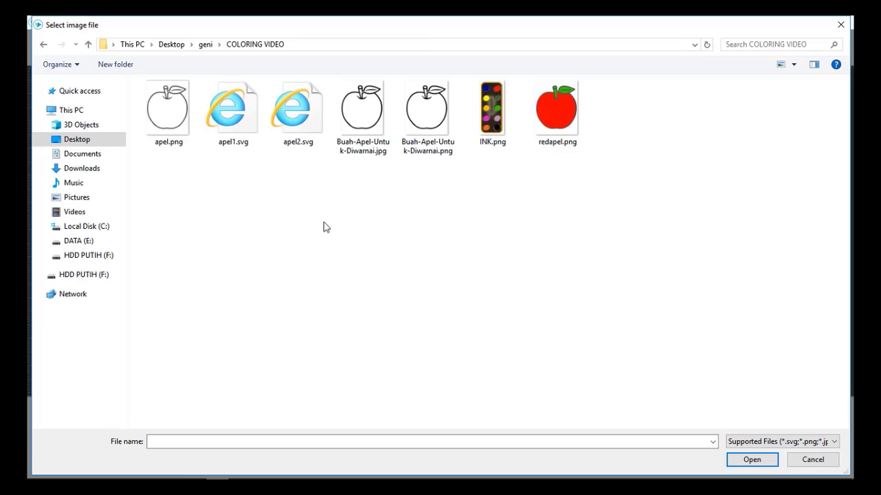
{"action": "left_click", "coordinate": [233, 111]}
{"action": "left_click", "coordinate": [752, 460]}
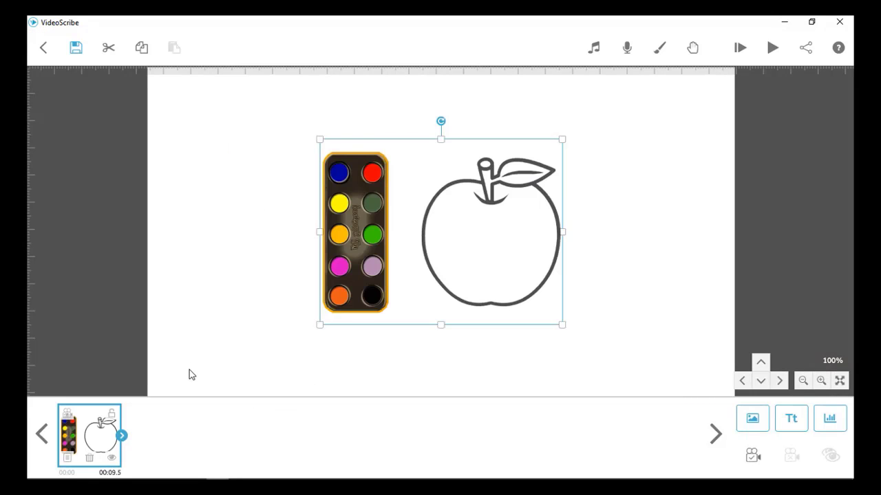
Enlarge the palette and apple outline image, set the camera for it, and fit the whole scene in view
{"action": "left_click", "coordinate": [755, 461]}
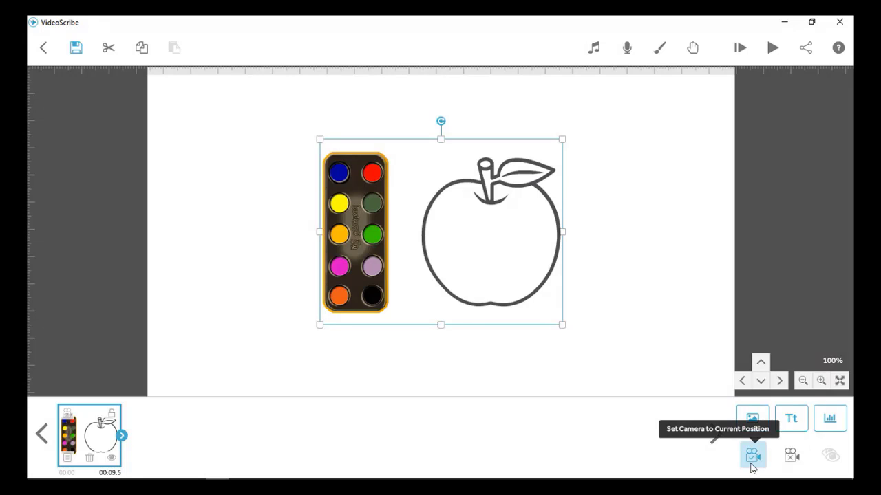
{"action": "left_click_drag", "start_coordinate": [562, 140], "coordinate": [700, 151]}
{"action": "left_click_drag", "start_coordinate": [562, 279], "coordinate": [564, 228]}
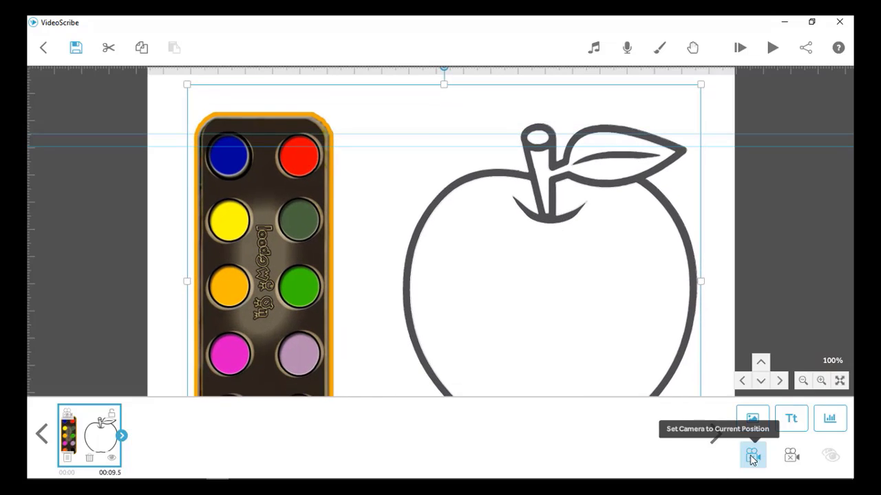
{"action": "left_click", "coordinate": [839, 382]}
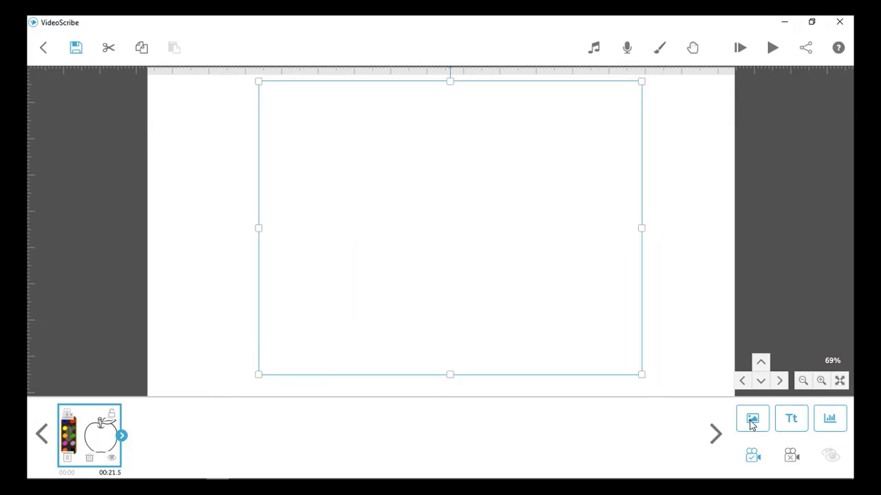
Import apel2.svg from the COLORING VIDEO folder as the second image
{"action": "left_click", "coordinate": [751, 423]}
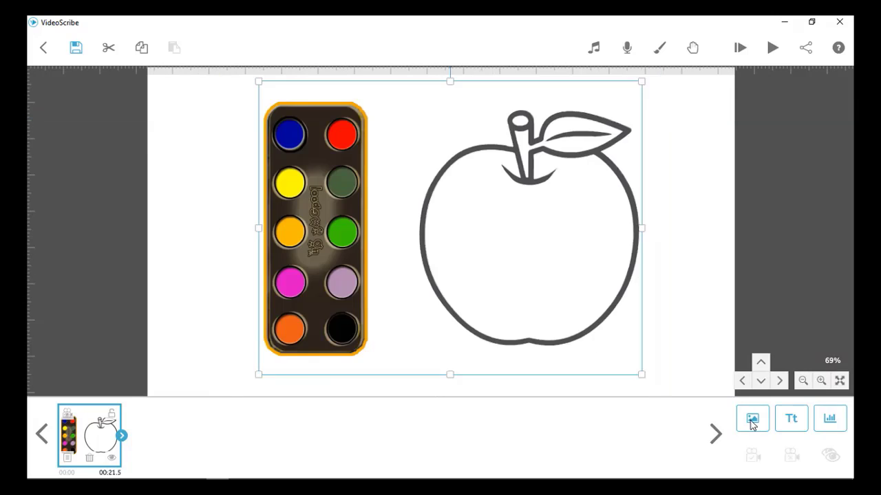
{"action": "left_click", "coordinate": [752, 421]}
{"action": "left_click", "coordinate": [229, 428]}
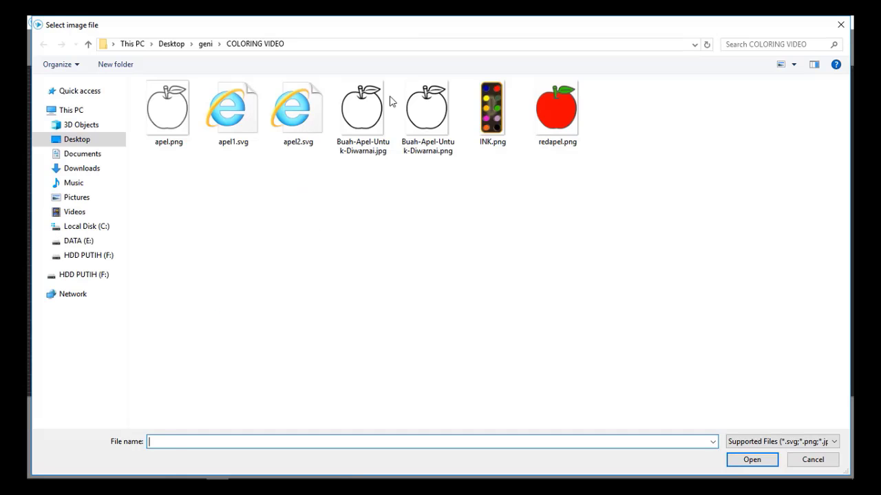
{"action": "left_click", "coordinate": [298, 111]}
{"action": "left_click", "coordinate": [765, 459]}
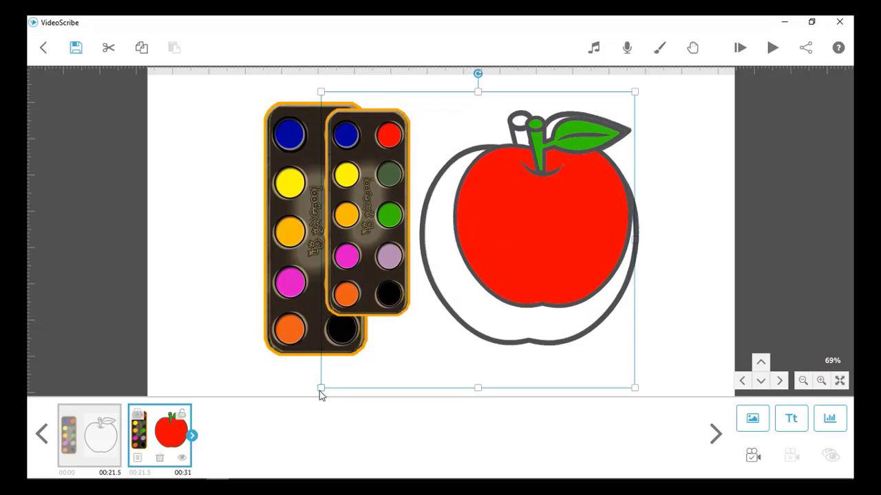
Scale and move the coloured apple image so its palette and apple line up exactly with the outline image
{"action": "left_click_drag", "start_coordinate": [320, 391], "coordinate": [359, 309]}
{"action": "left_click", "coordinate": [694, 300]}
{"action": "left_click_drag", "start_coordinate": [646, 77], "coordinate": [653, 254]}
{"action": "left_click_drag", "start_coordinate": [704, 126], "coordinate": [695, 234]}
{"action": "left_click", "coordinate": [343, 202]}
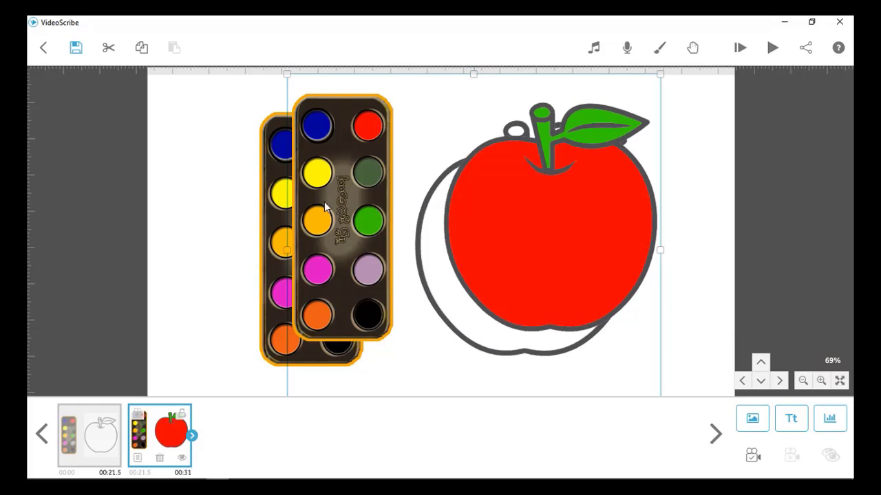
Set the coloured apple image's animate time to 20 seconds and preview its drawing animation
{"action": "double_click", "coordinate": [354, 238]}
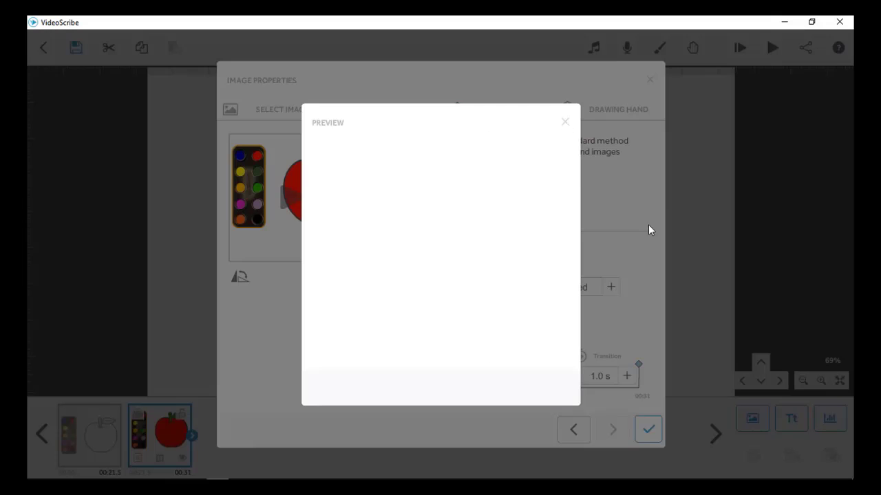
{"action": "left_click", "coordinate": [650, 80]}
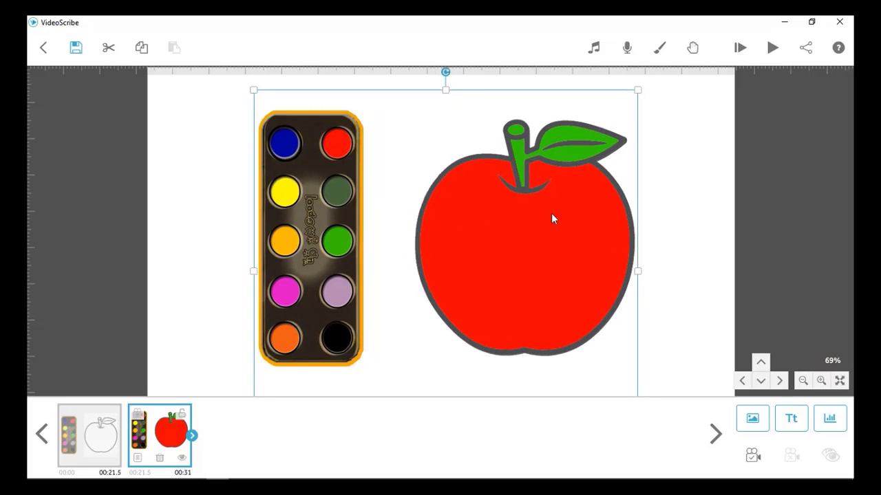
{"action": "double_click", "coordinate": [336, 199]}
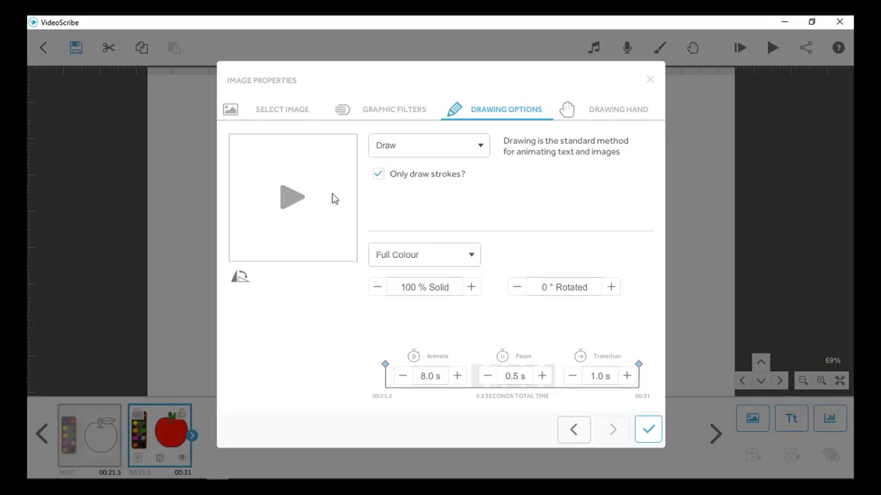
{"action": "left_click", "coordinate": [293, 208]}
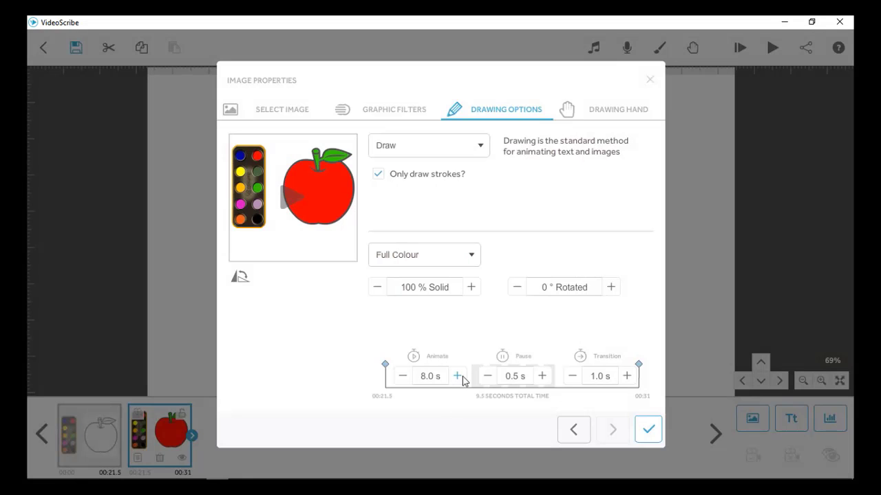
{"action": "left_click", "coordinate": [462, 377]}
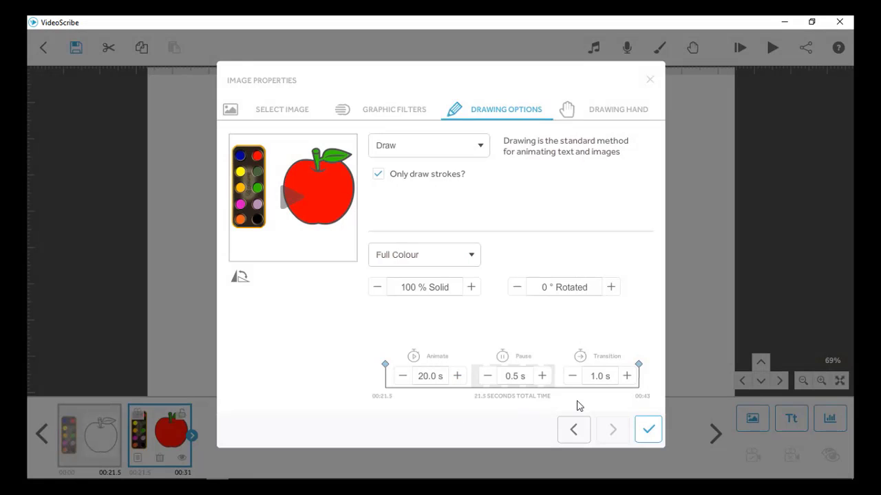
{"action": "left_click", "coordinate": [292, 196]}
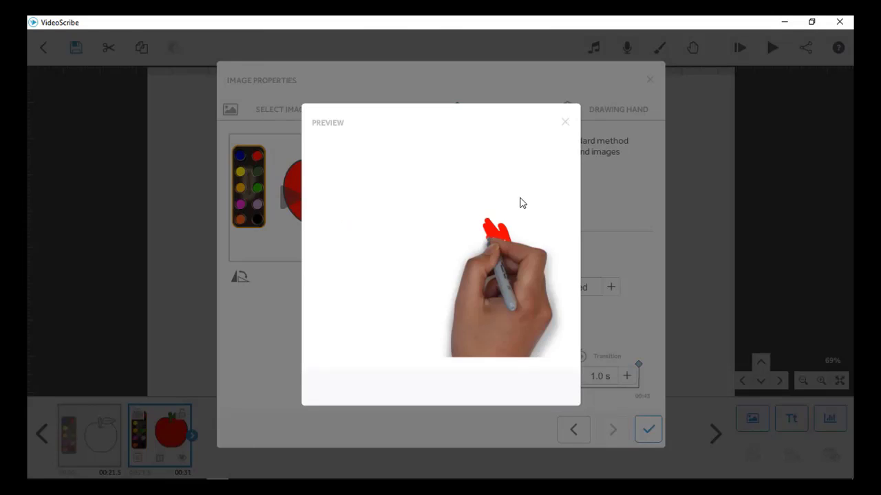